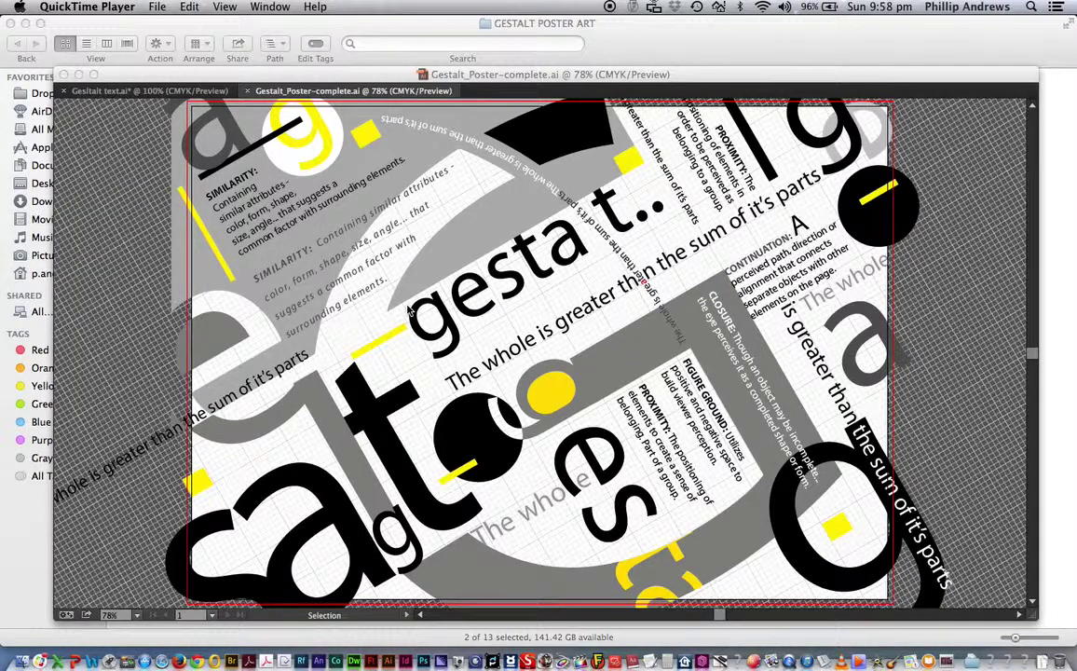
# Step: Bring Illustrator to the front and look through the Window menu's panel list without choosing anything
pyautogui.click(231, 79)
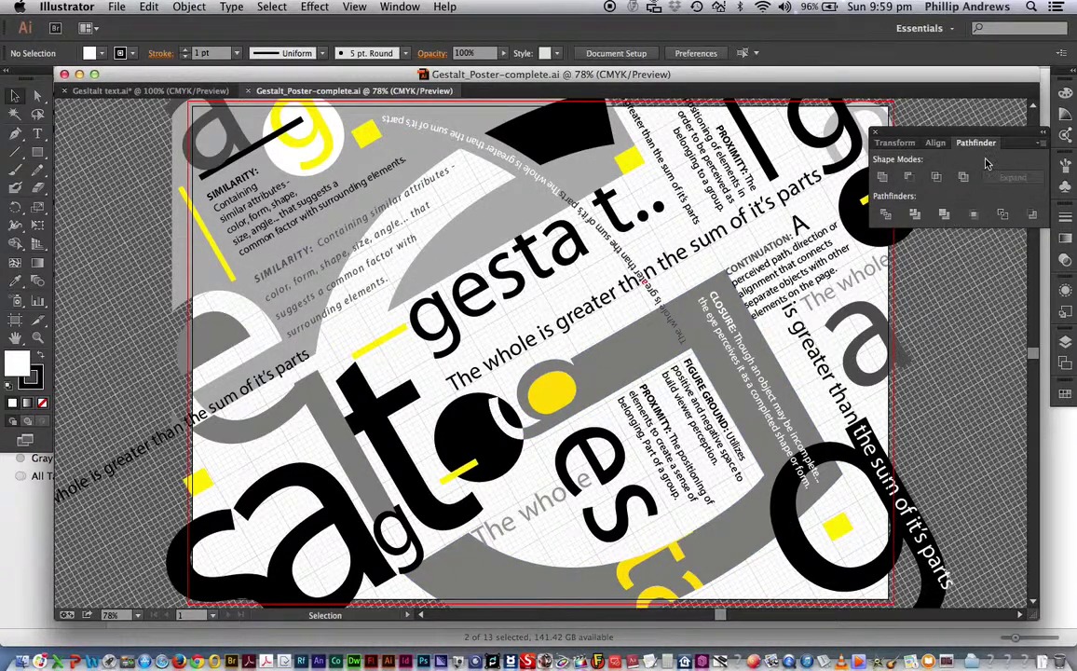
pyautogui.click(399, 8)
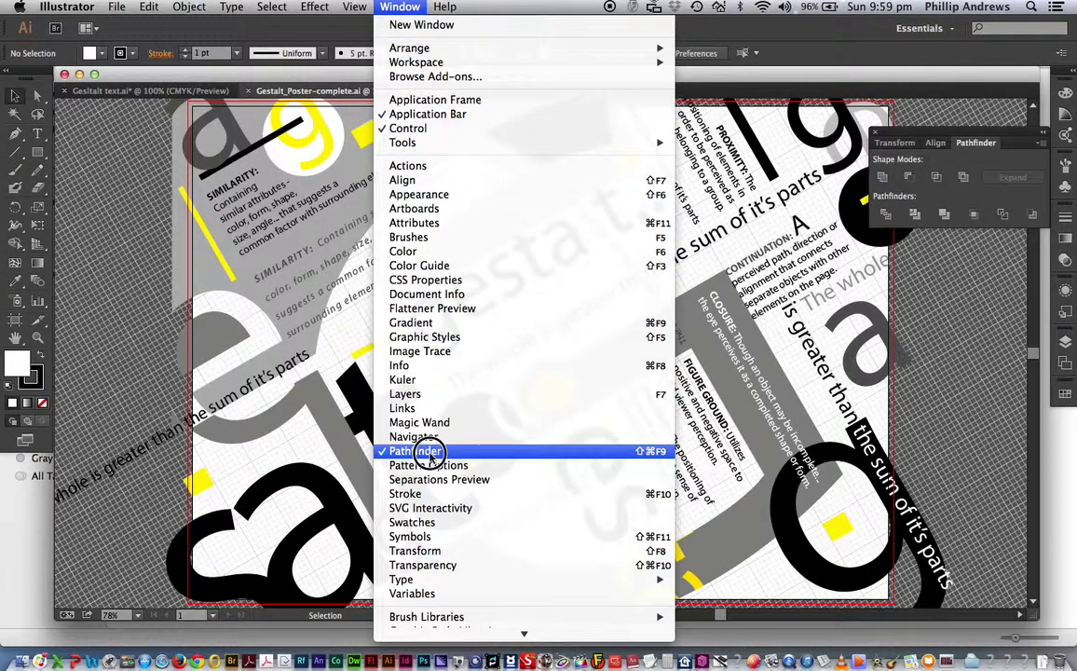
pyautogui.press('Escape')
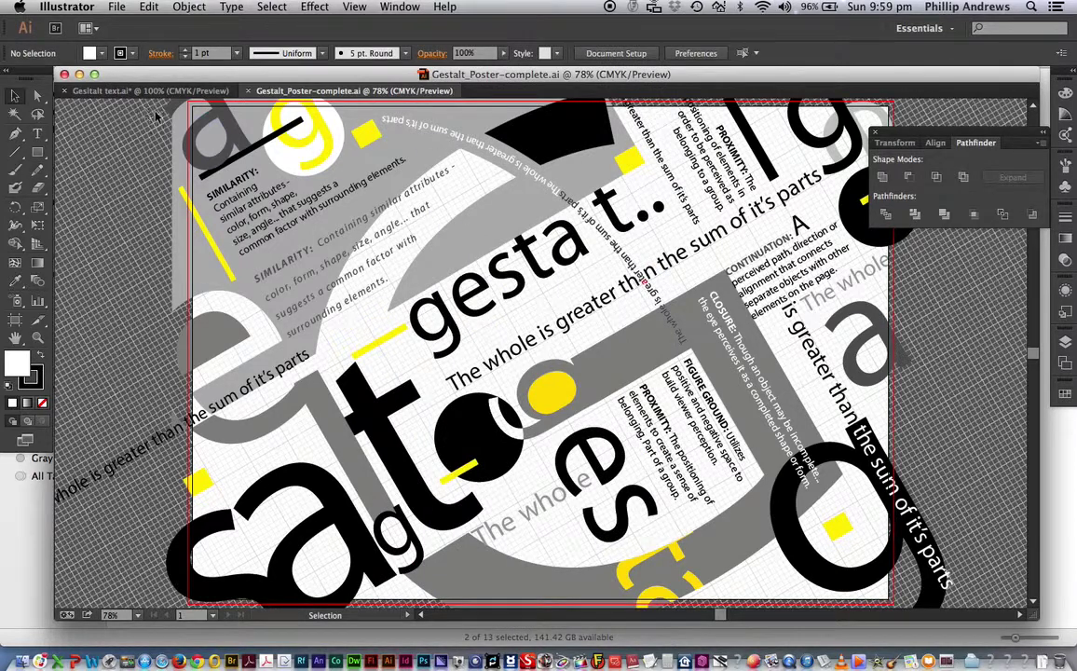
# Step: Check the Gesltalt text.ai reference, then go back to Gestalt_Poster-complete.ai
pyautogui.click(113, 92)
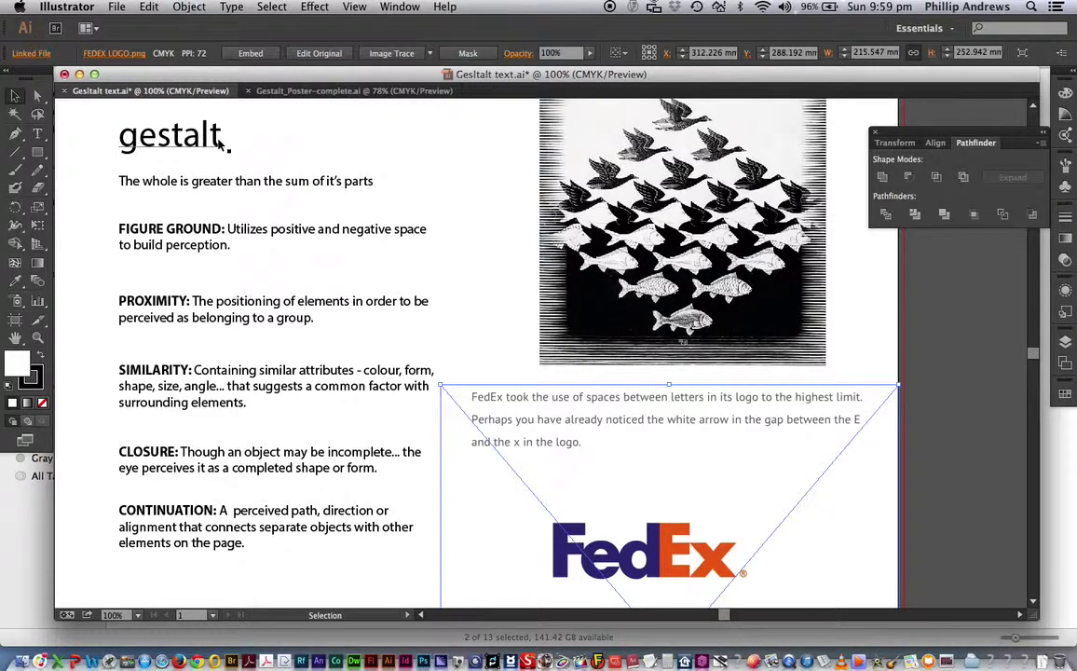
pyautogui.click(291, 91)
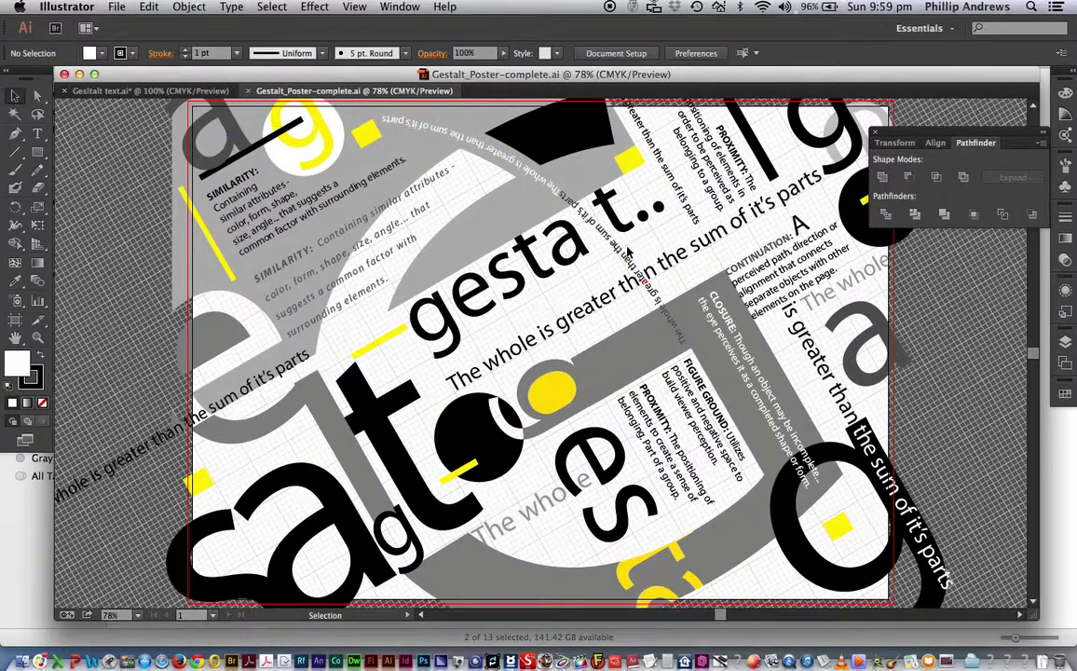
pyautogui.click(117, 7)
# Step: Create a new A3 (420 × 297 mm) document named Gestalt-2
pyautogui.click(123, 22)
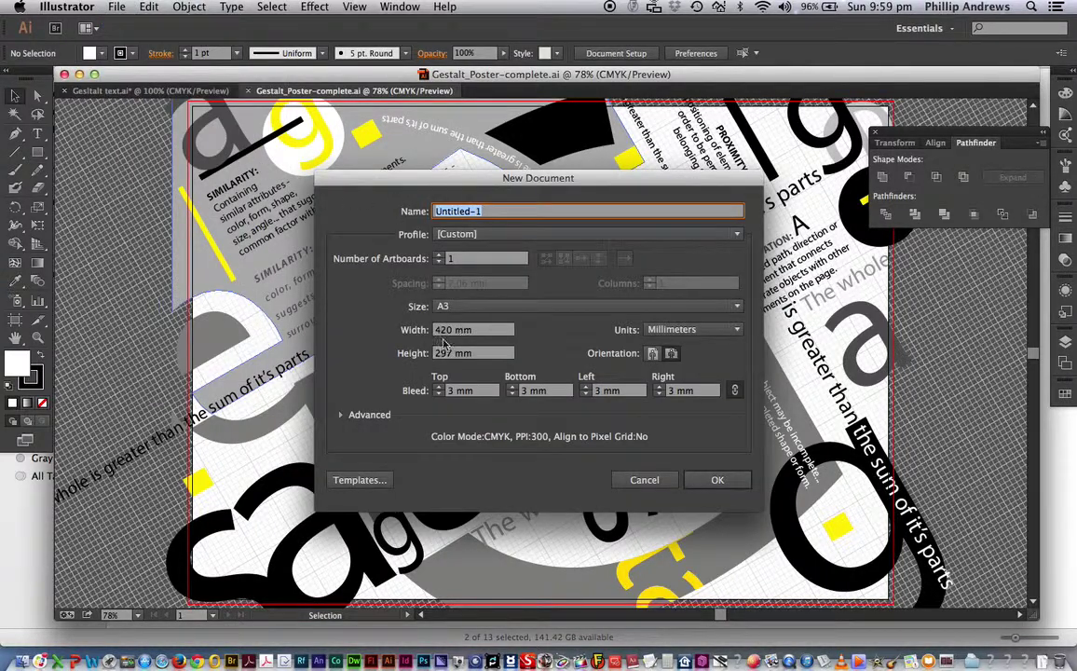
pyautogui.click(458, 308)
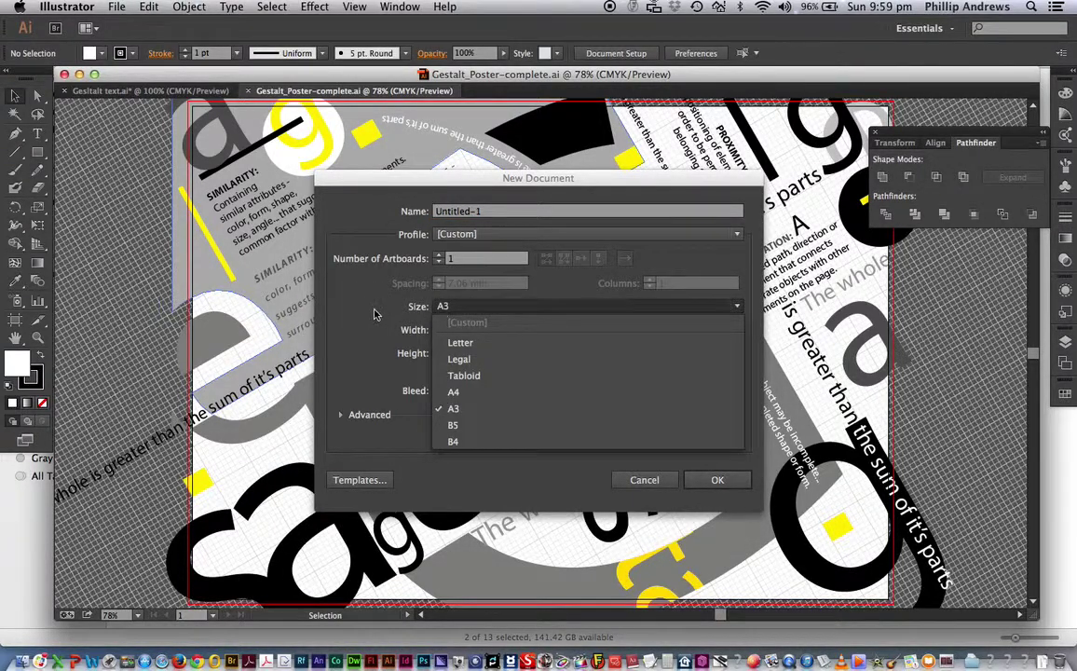
pyautogui.click(372, 310)
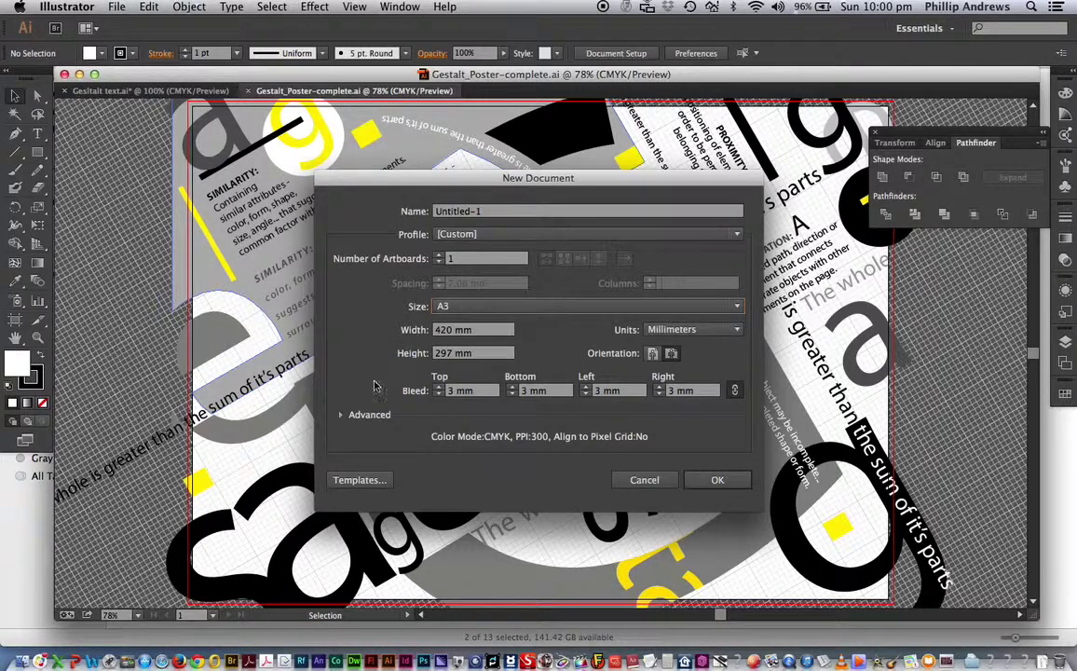
pyautogui.click(438, 208)
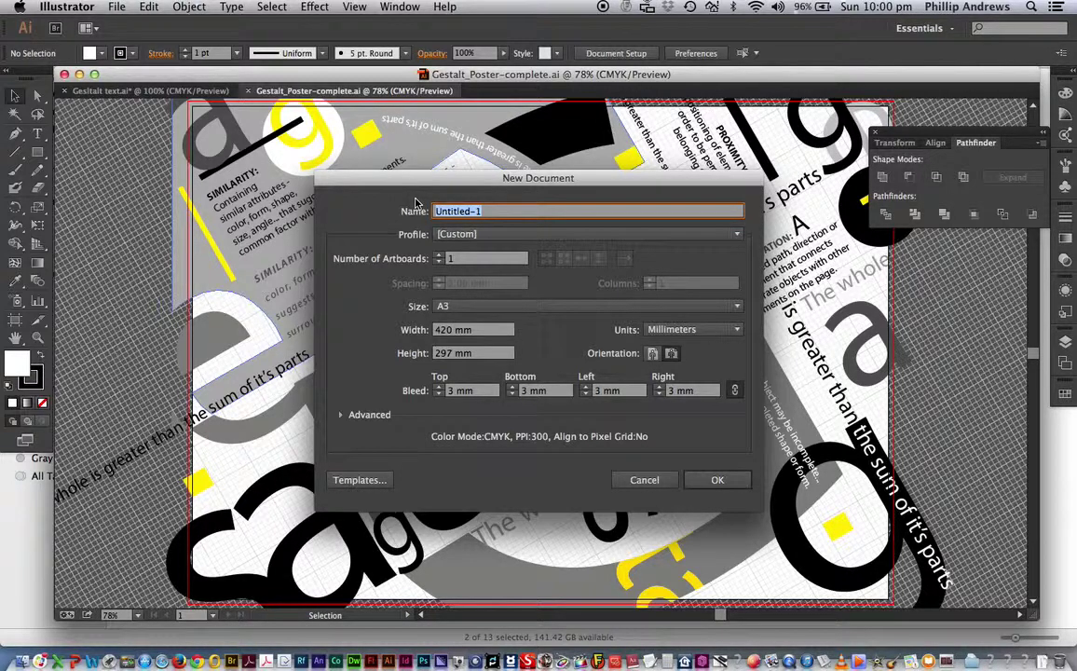
pyautogui.write('Gestalt-2')
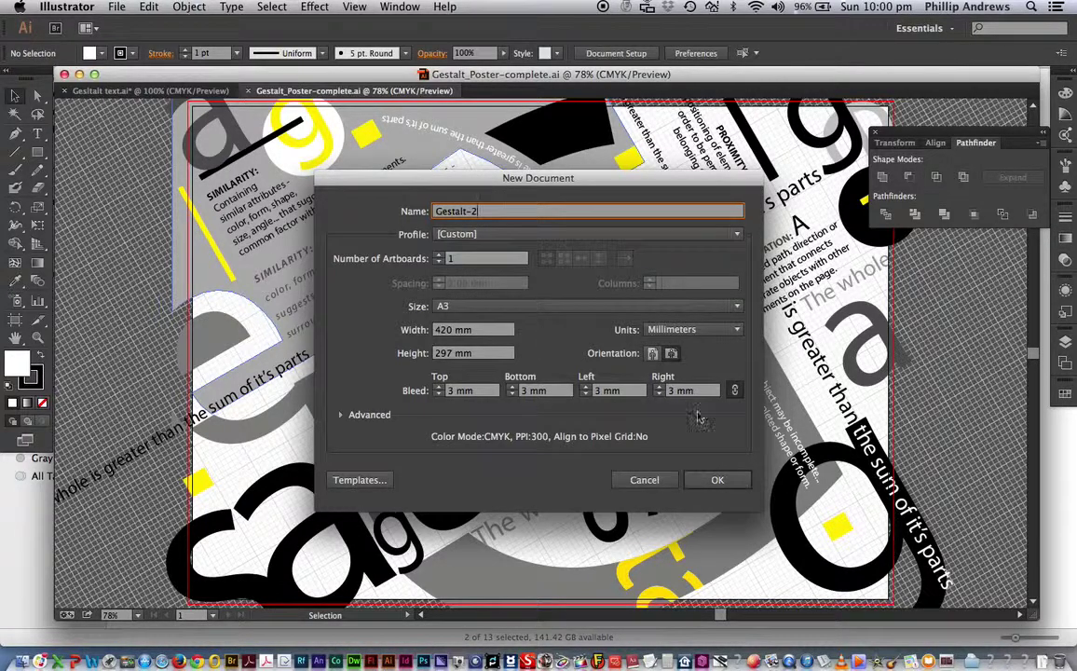
pyautogui.click(717, 479)
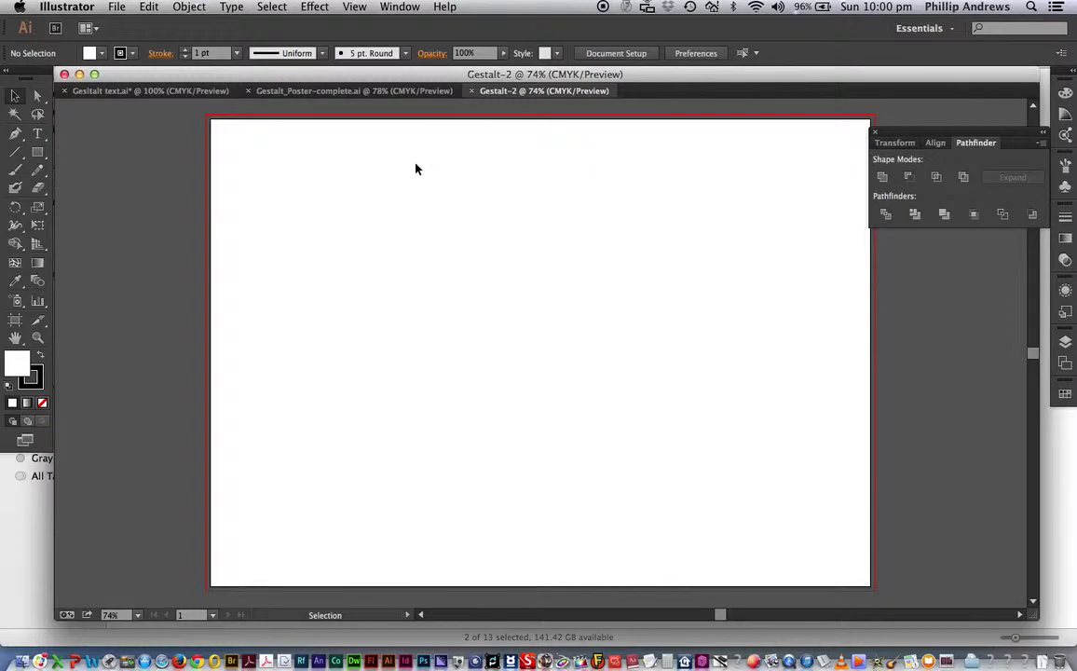
pyautogui.click(38, 136)
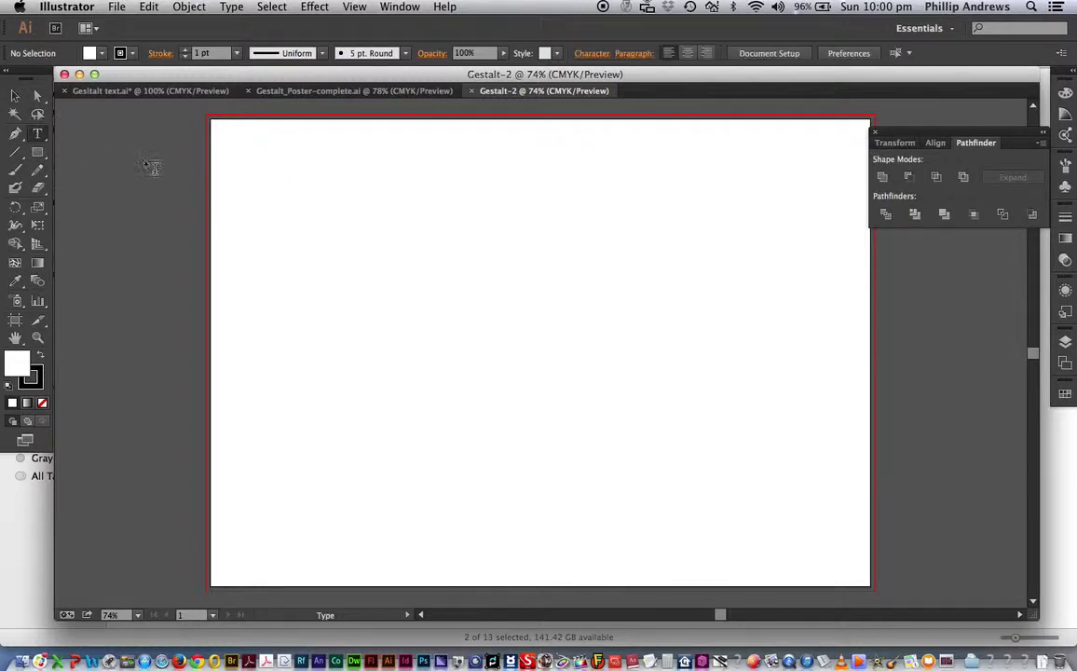
pyautogui.click(455, 251)
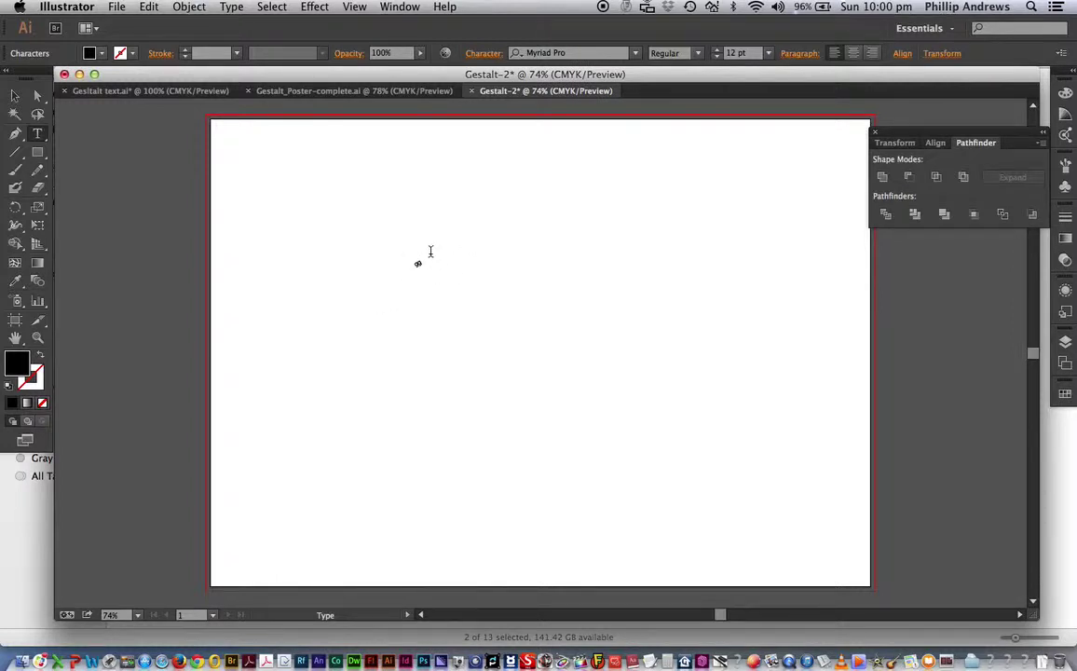
pyautogui.write('999999')
pyautogui.click(16, 96)
pyautogui.press('Delete')
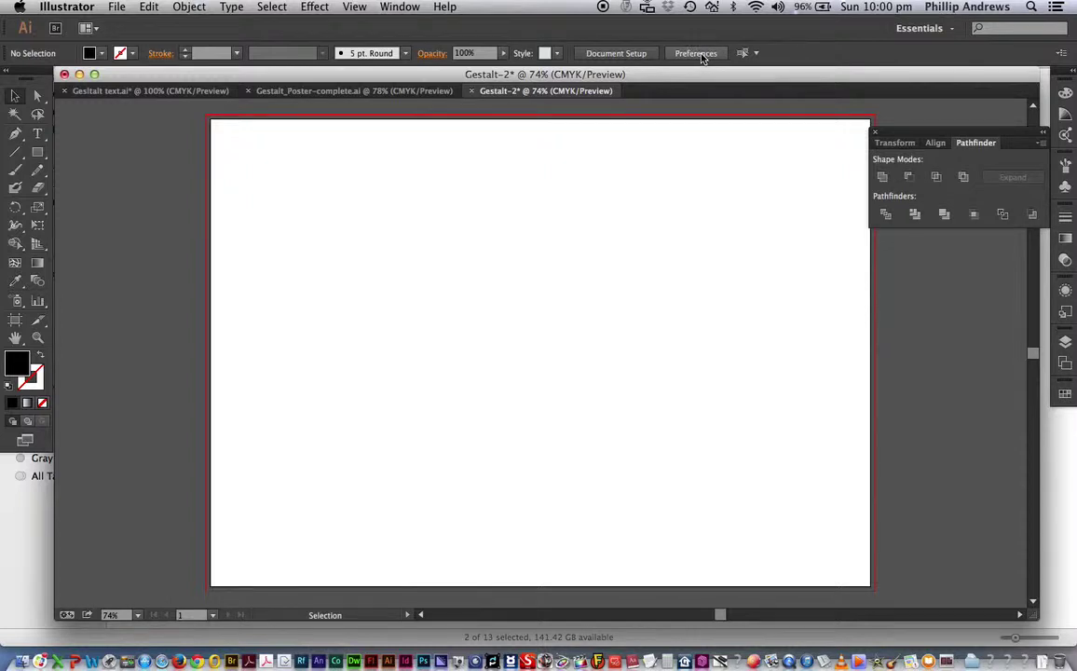
# Step: Show the grid and set the General preferences Constrain Angle to 30°
pyautogui.click(354, 7)
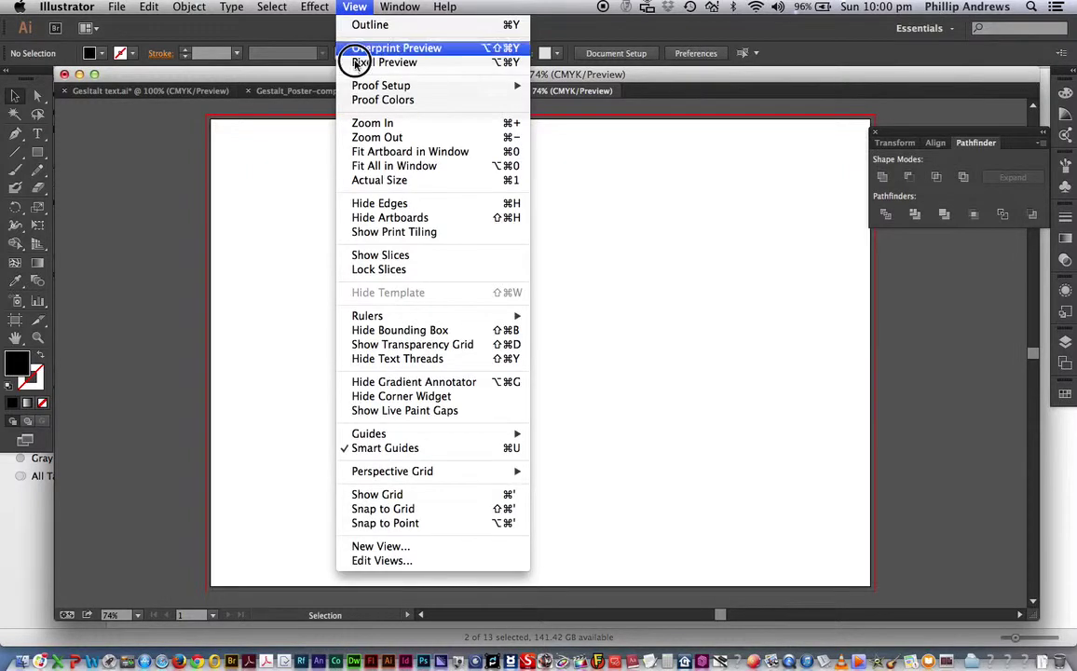
pyautogui.click(383, 500)
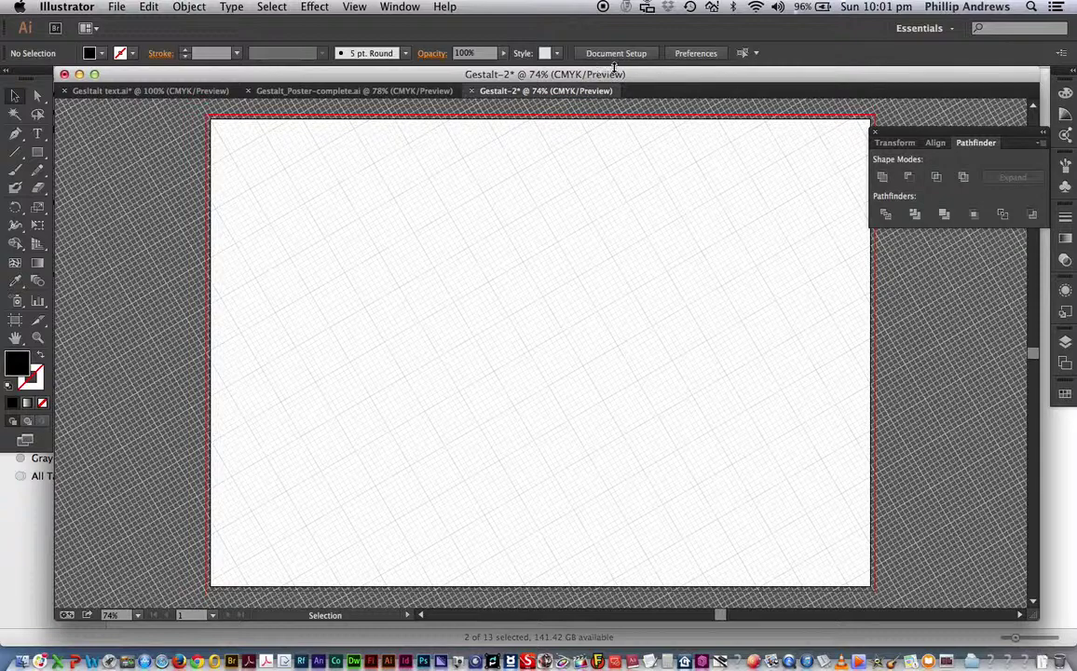
pyautogui.click(696, 54)
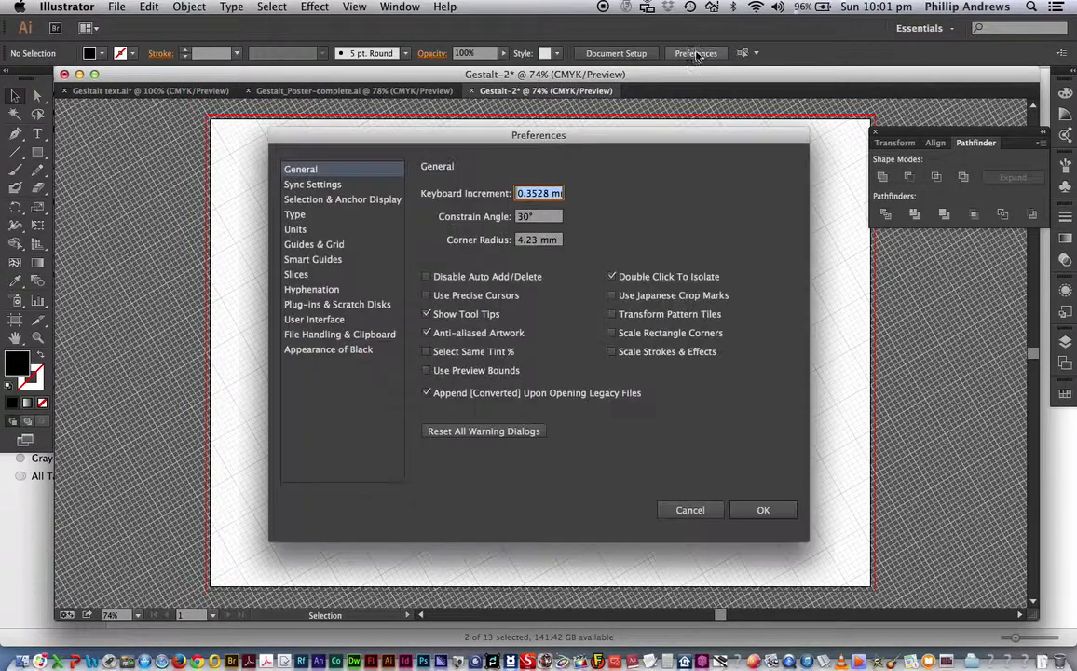
pyautogui.click(526, 217)
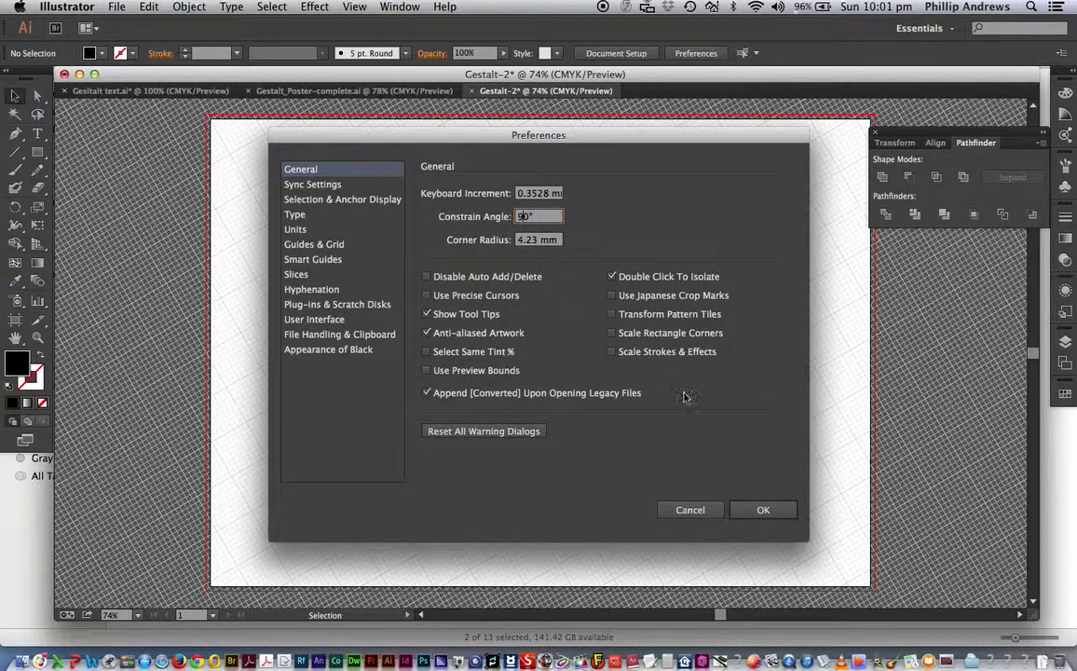
pyautogui.click(764, 510)
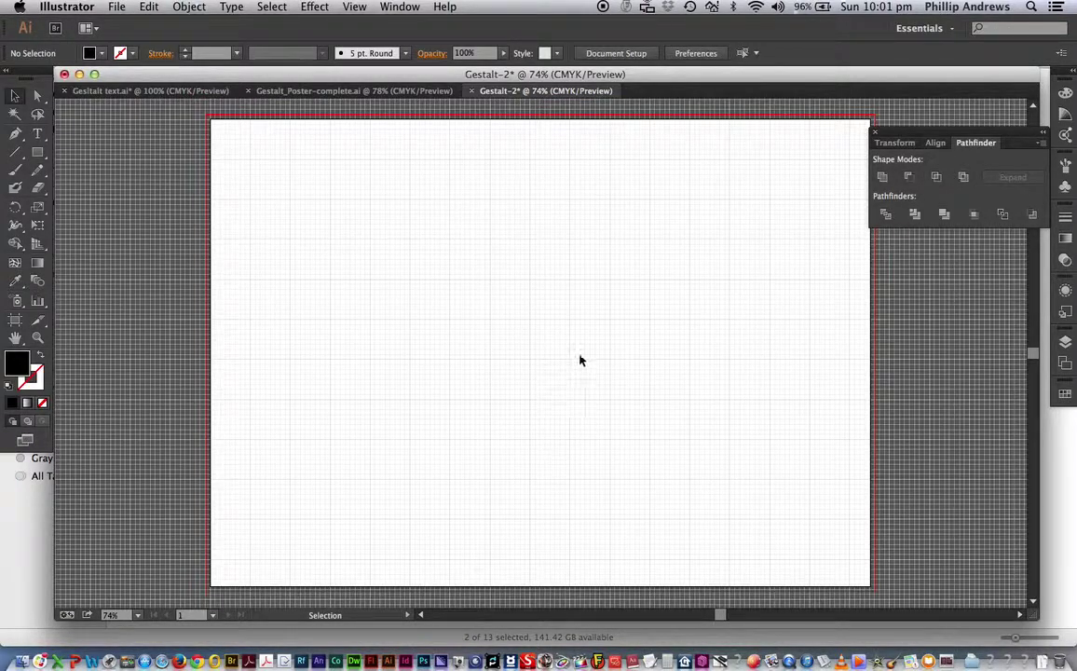
pyautogui.click(696, 53)
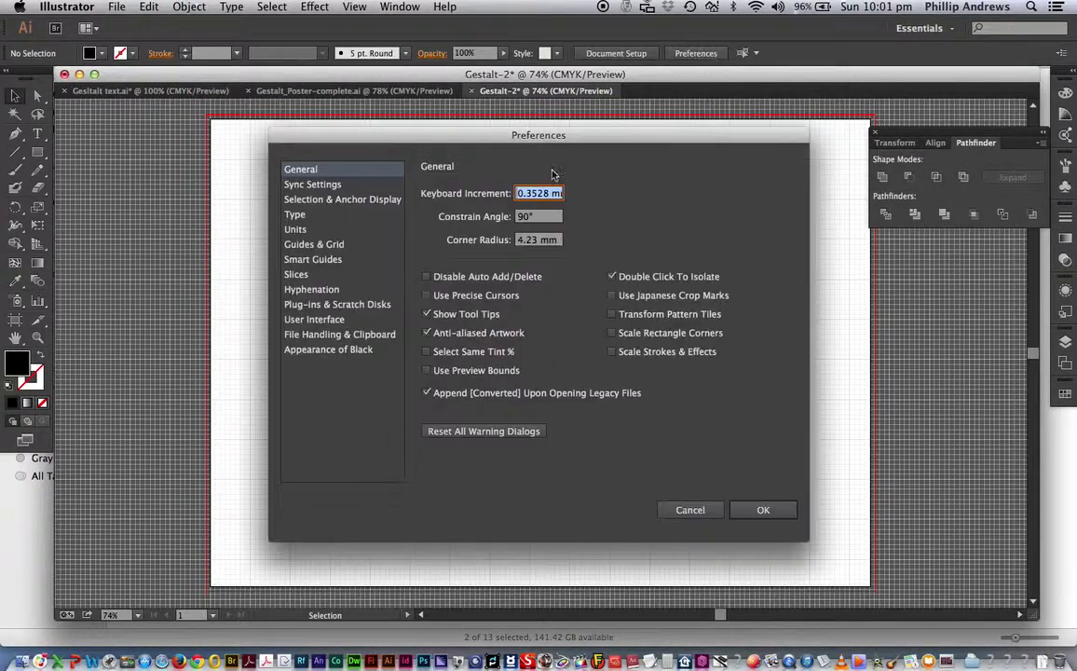
pyautogui.click(524, 216)
pyautogui.click(763, 510)
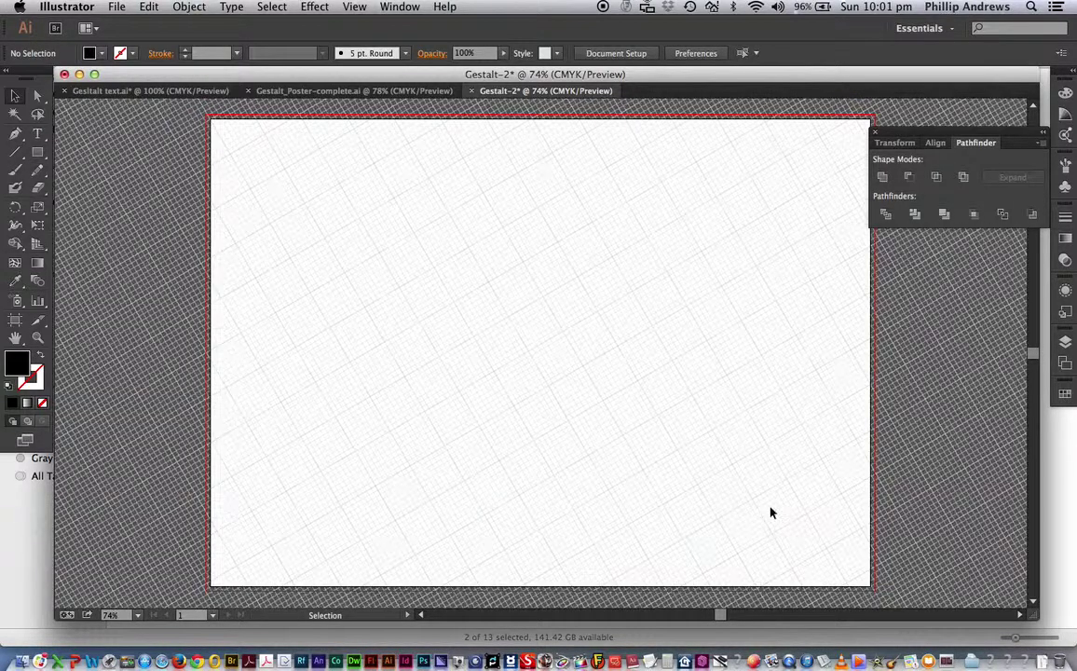
# Step: Type a G on the artboard and scale it up to about 364.5 pt
pyautogui.click(37, 132)
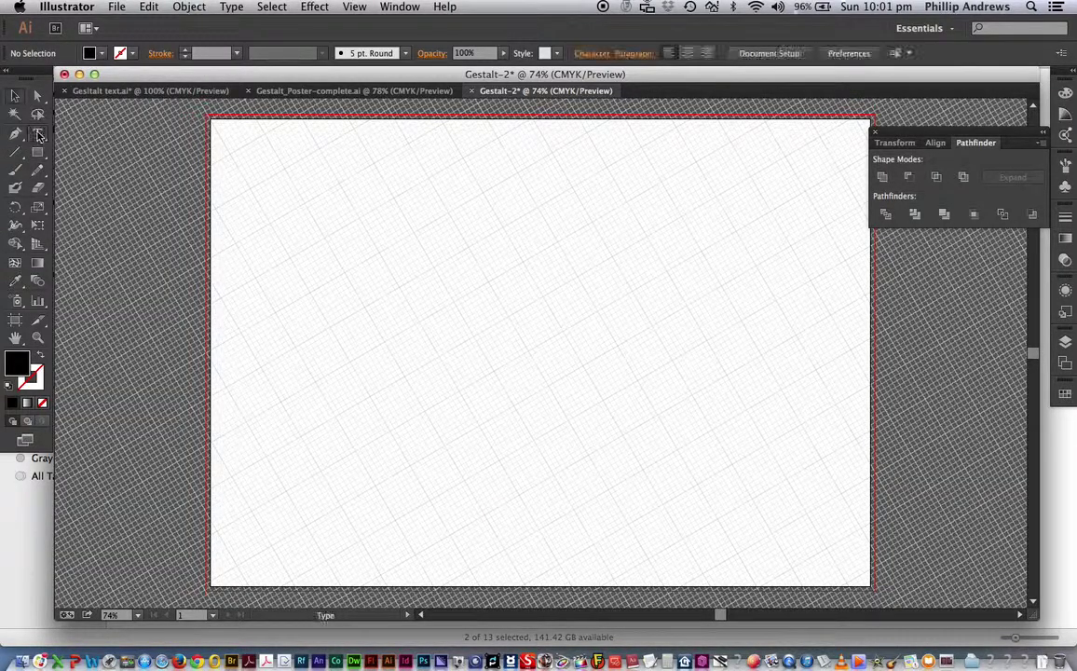
pyautogui.click(432, 335)
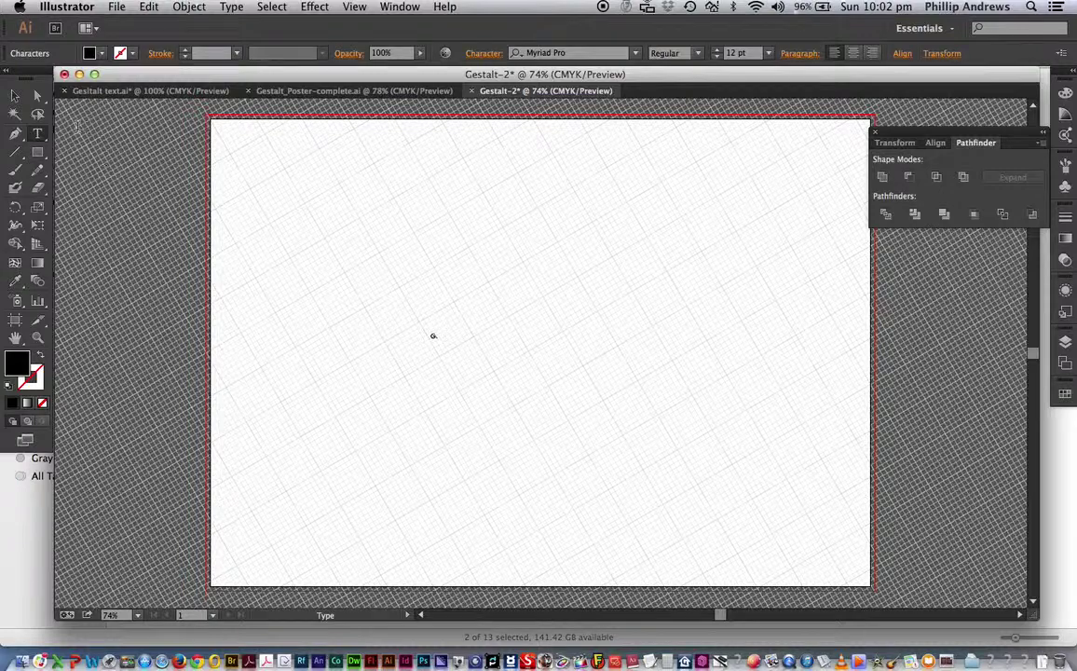
pyautogui.click(16, 95)
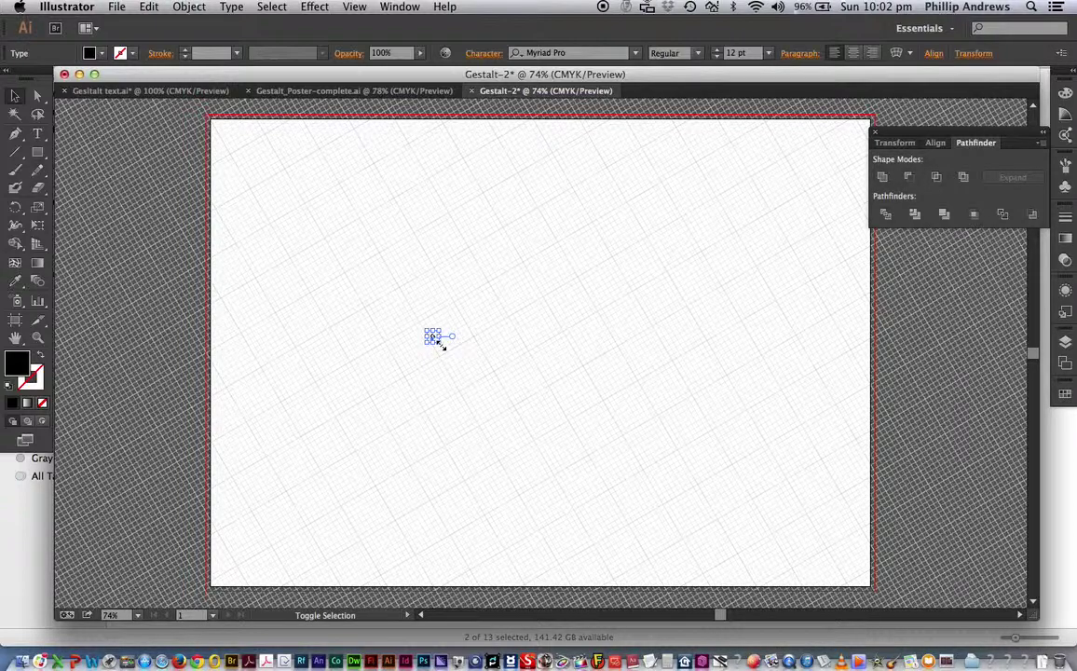
pyautogui.keyDown('shift'); pyautogui.click(443, 350); pyautogui.keyUp('shift')
pyautogui.moveTo(443, 349); pyautogui.dragTo(610, 522)
pyautogui.click(474, 300)
pyautogui.press('t')
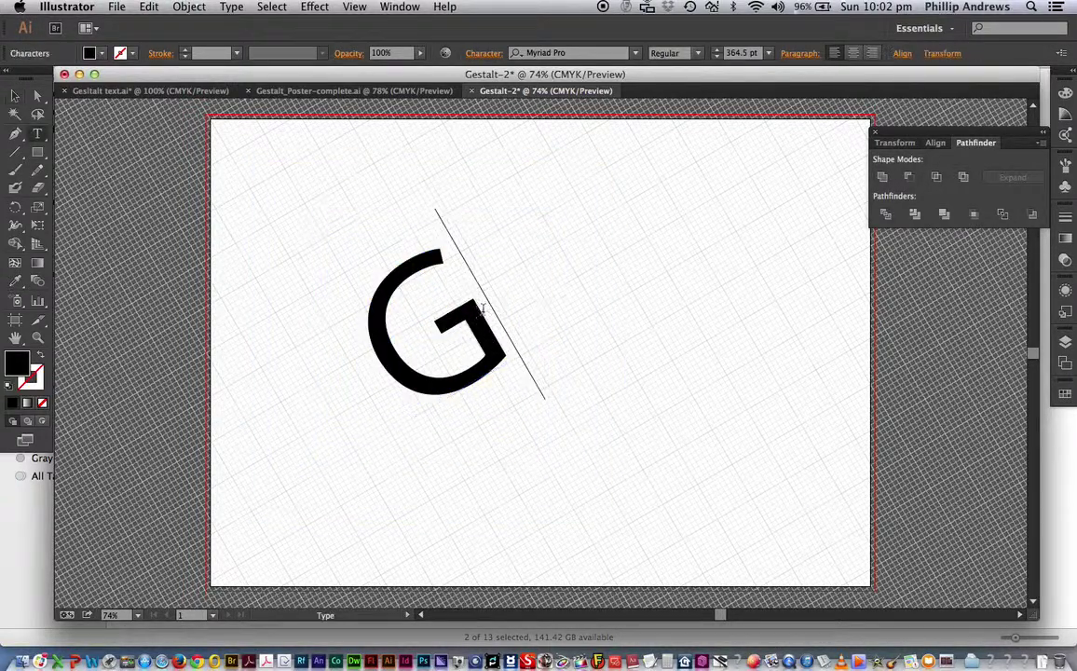
pyautogui.click(393, 369)
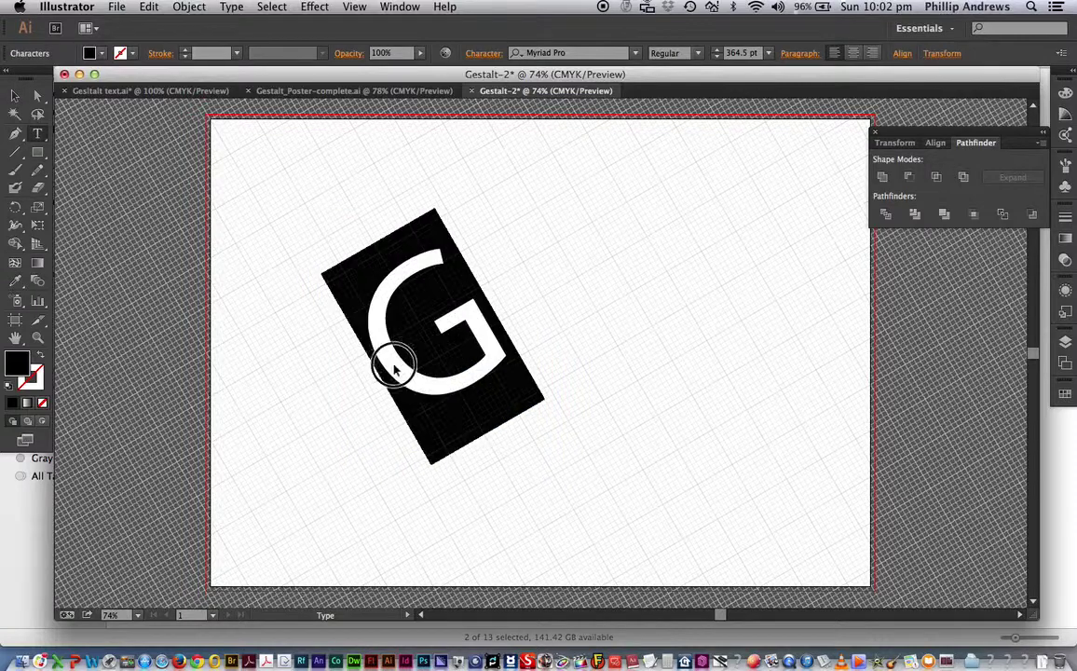
# Step: Open the Character panel from Window > Type and dock it under the Pathfinder panel
pyautogui.click(399, 8)
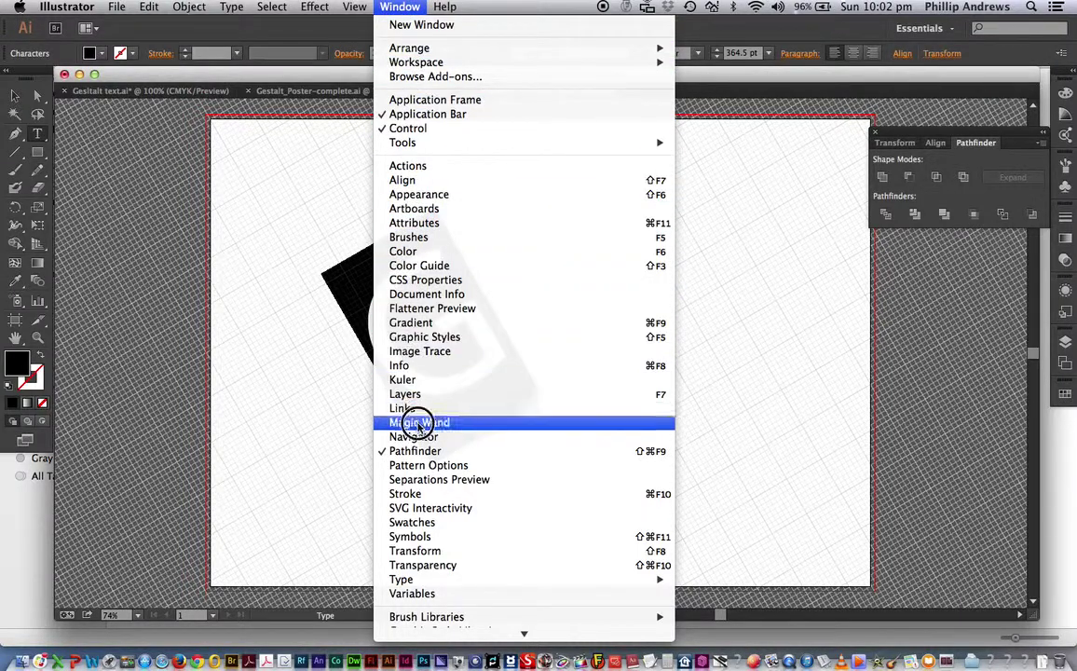
pyautogui.moveTo(415, 577)
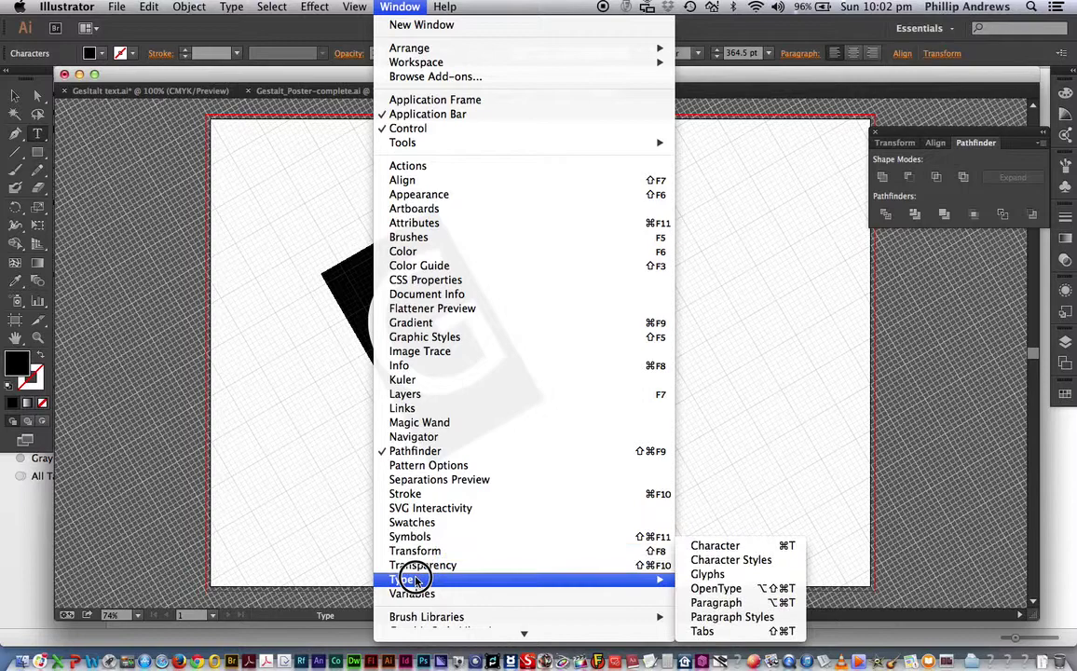
pyautogui.click(725, 548)
pyautogui.moveTo(601, 92); pyautogui.dragTo(914, 277)
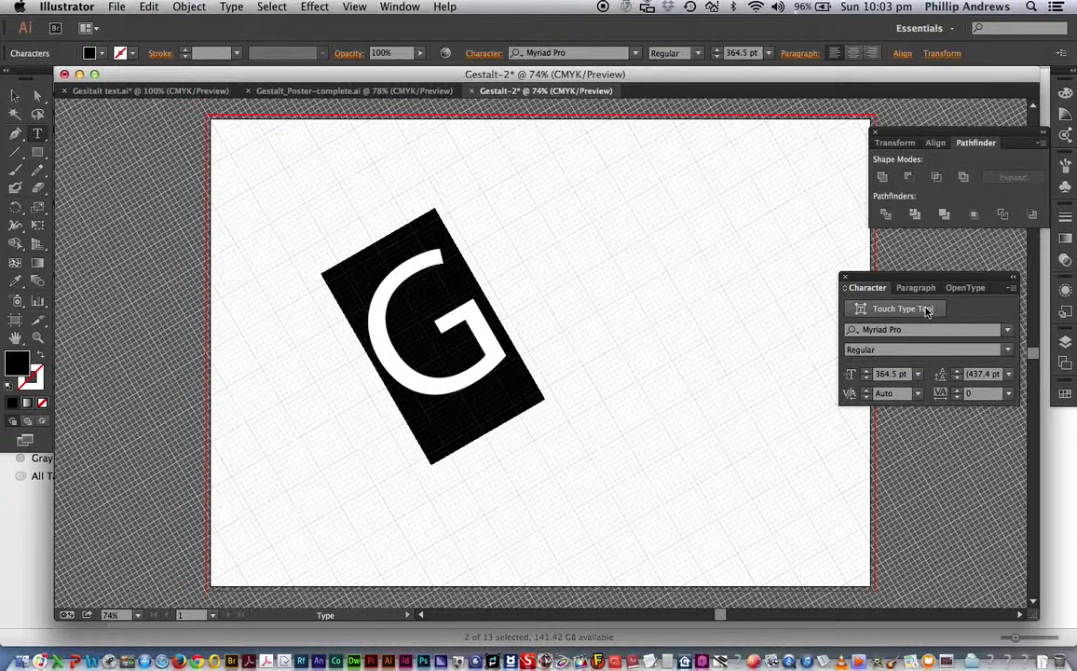
pyautogui.moveTo(895, 283); pyautogui.dragTo(925, 262)
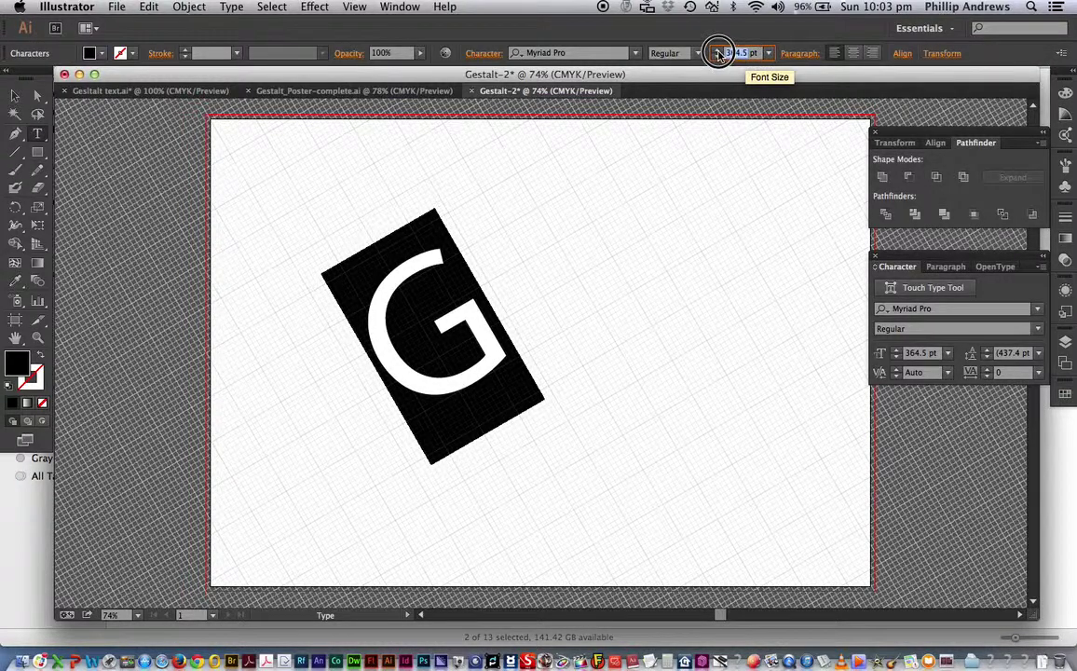
# Step: Set the G's font size to 500 pt, then to 1000 pt
pyautogui.click(723, 53)
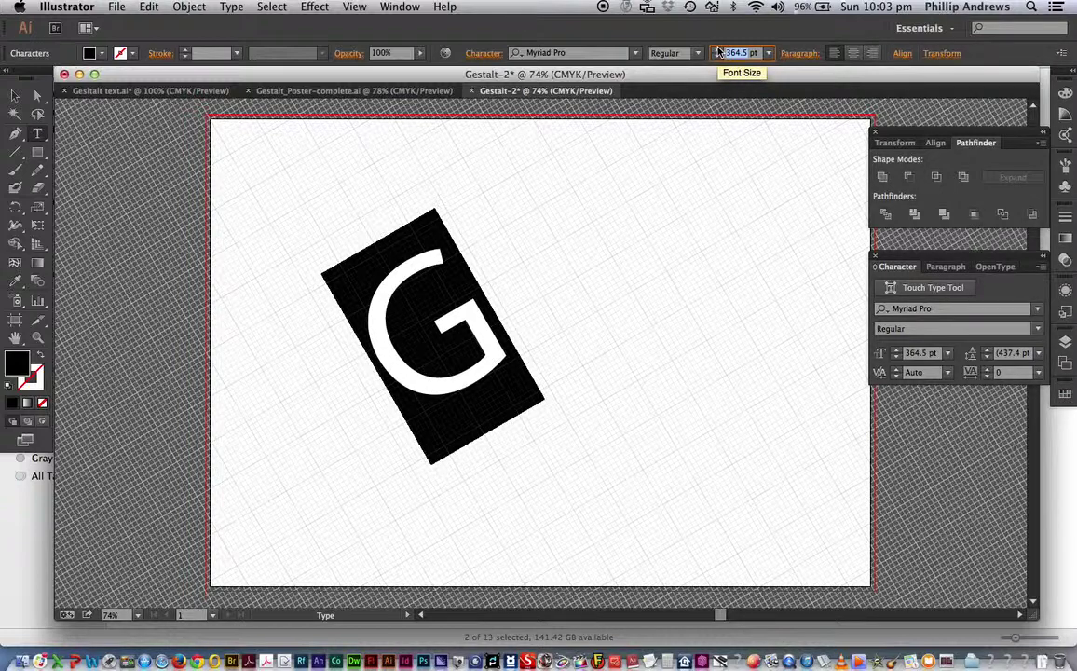
pyautogui.write('5')
pyautogui.press('Return')
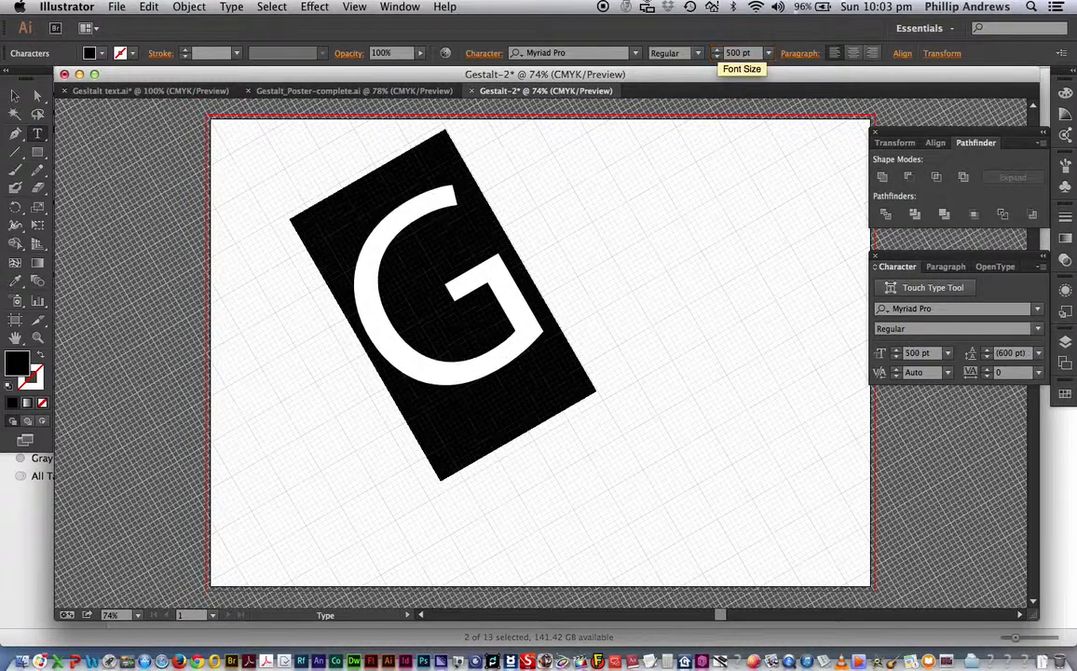
pyautogui.doubleClick(734, 52)
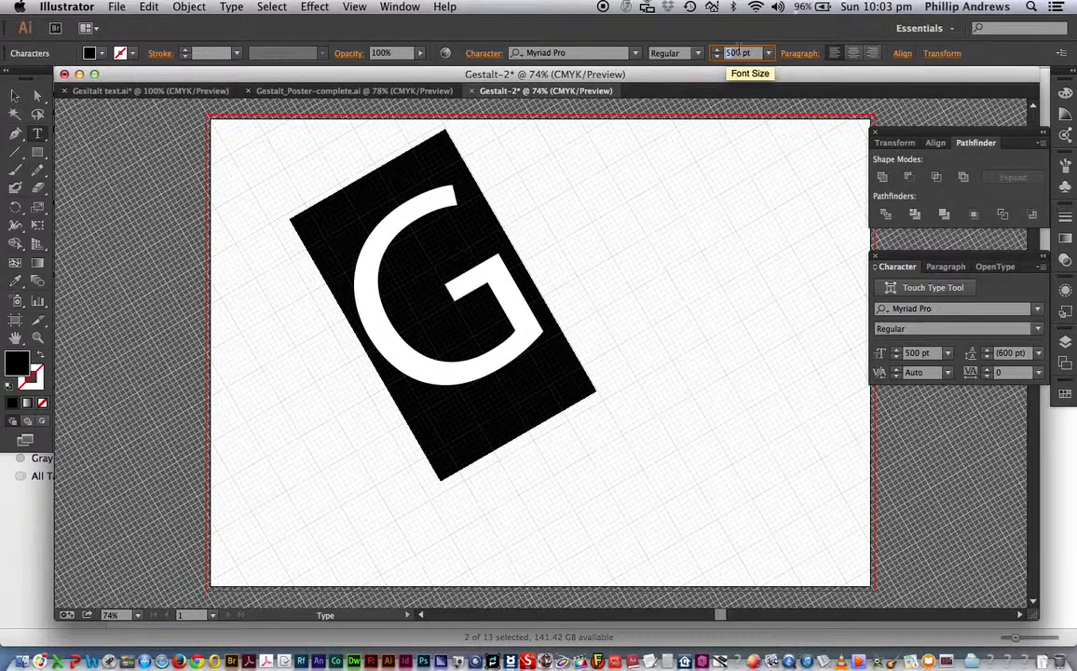
pyautogui.write('1000')
pyautogui.press('Return')
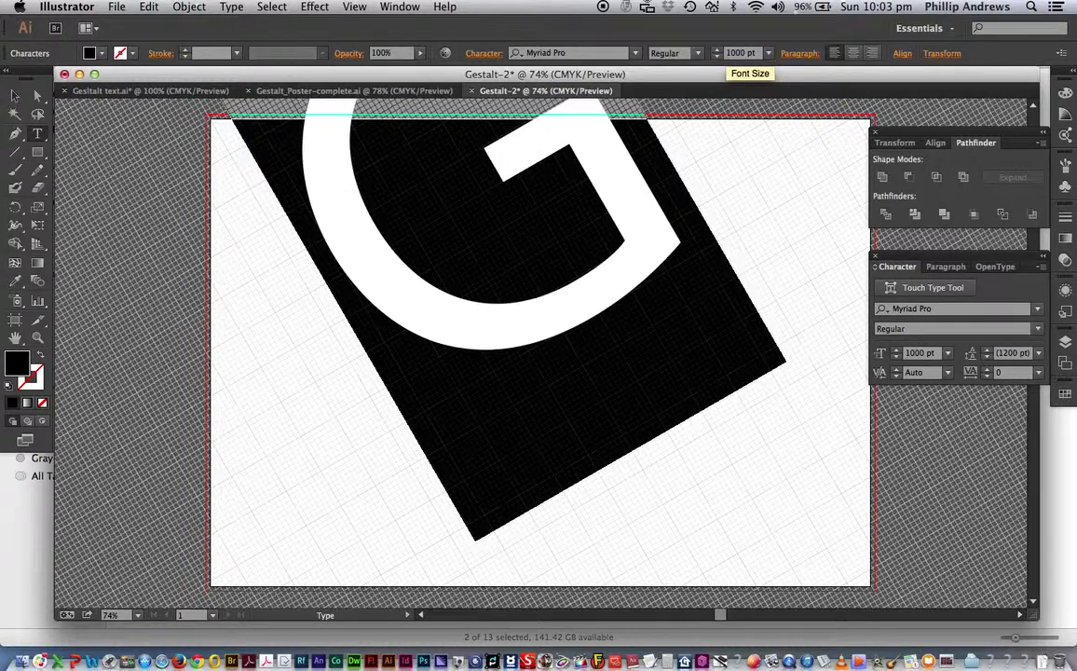
# Step: Move the 1000 pt G lower on the artboard
pyautogui.click(15, 95)
pyautogui.moveTo(360, 229); pyautogui.dragTo(414, 406)
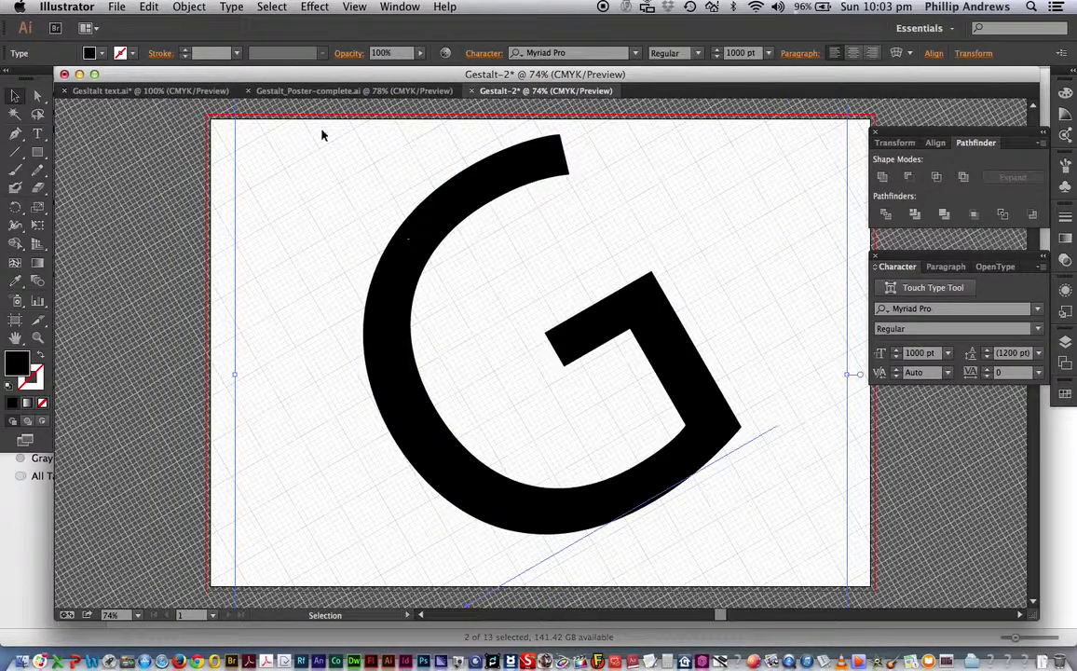
pyautogui.click(232, 6)
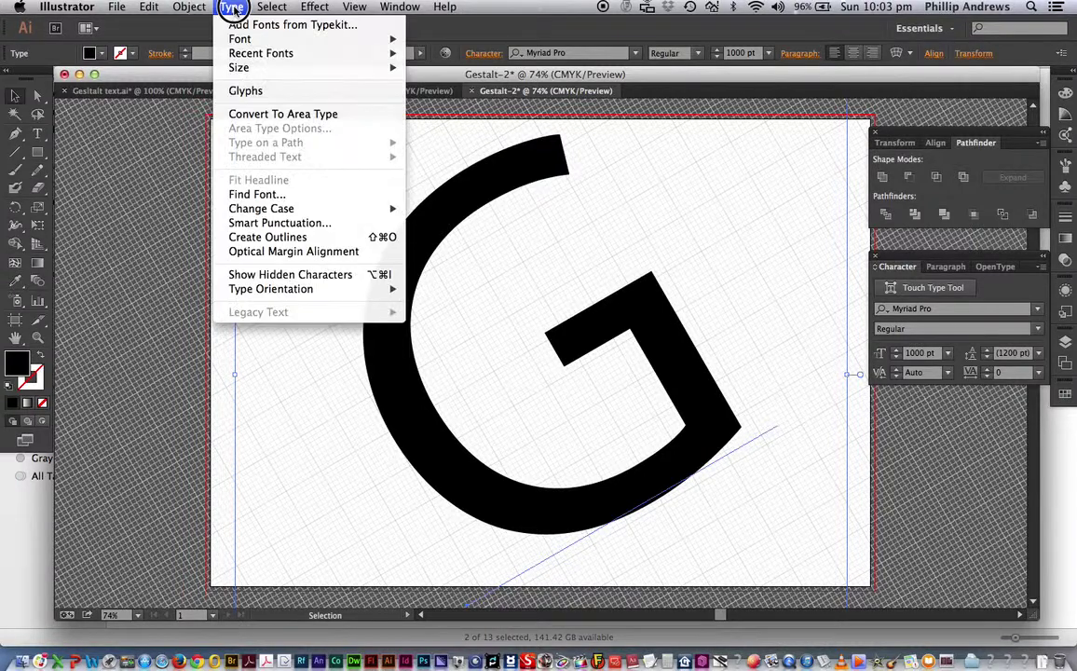
# Step: Convert the G to outlines and enlarge it by dragging its corner handles
pyautogui.click(322, 238)
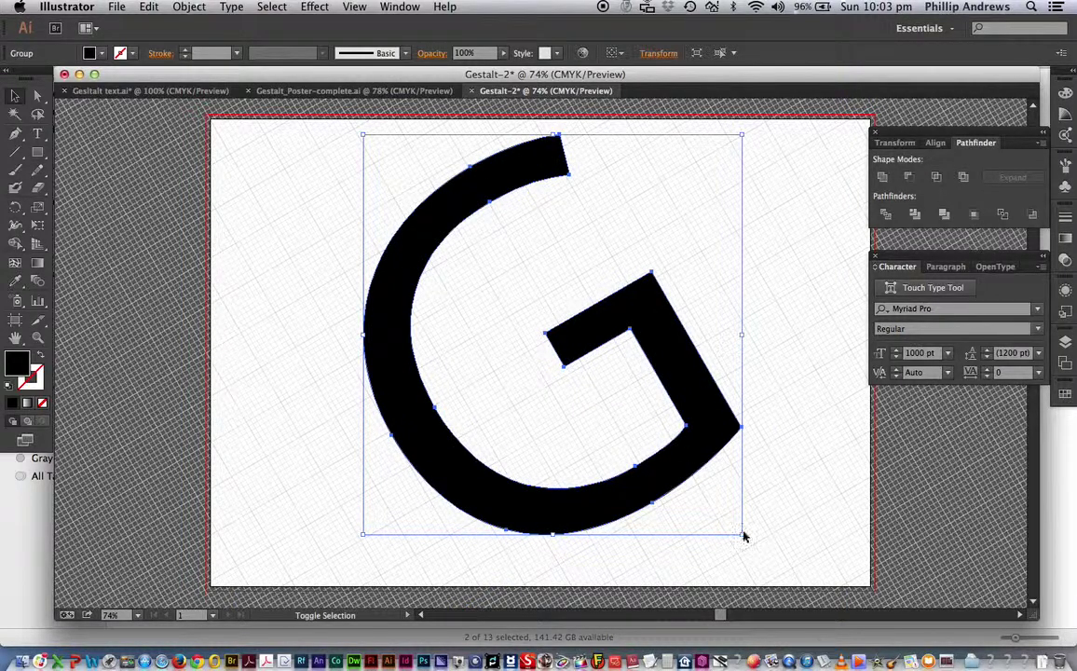
pyautogui.moveTo(742, 535); pyautogui.dragTo(805, 410)
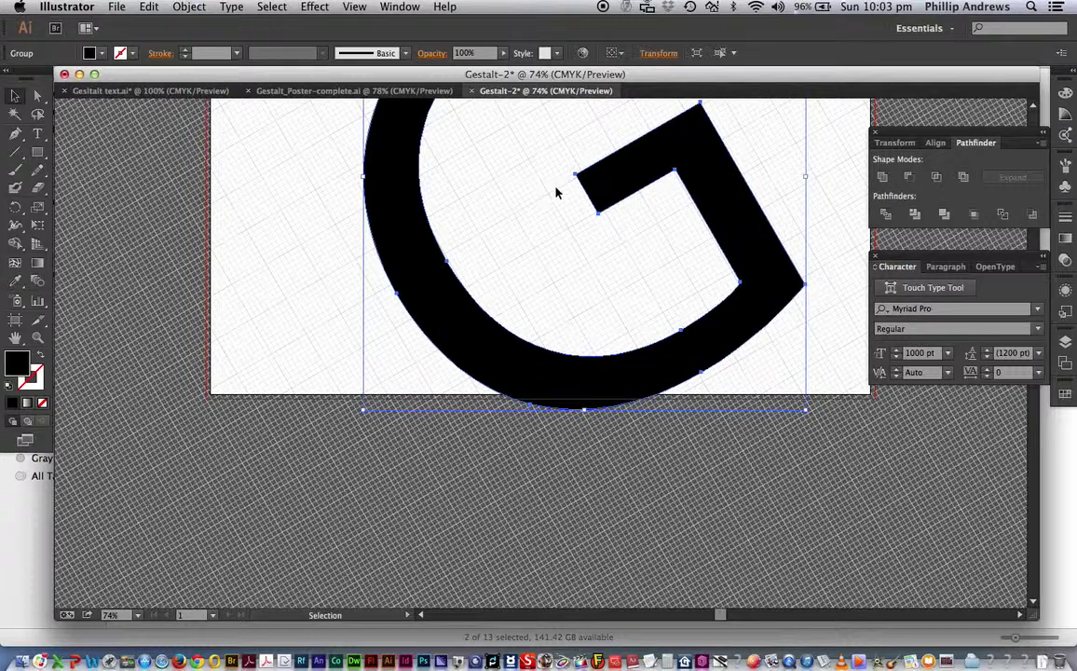
pyautogui.press('space')
pyautogui.moveTo(191, 165); pyautogui.dragTo(141, 370)
pyautogui.press('space')
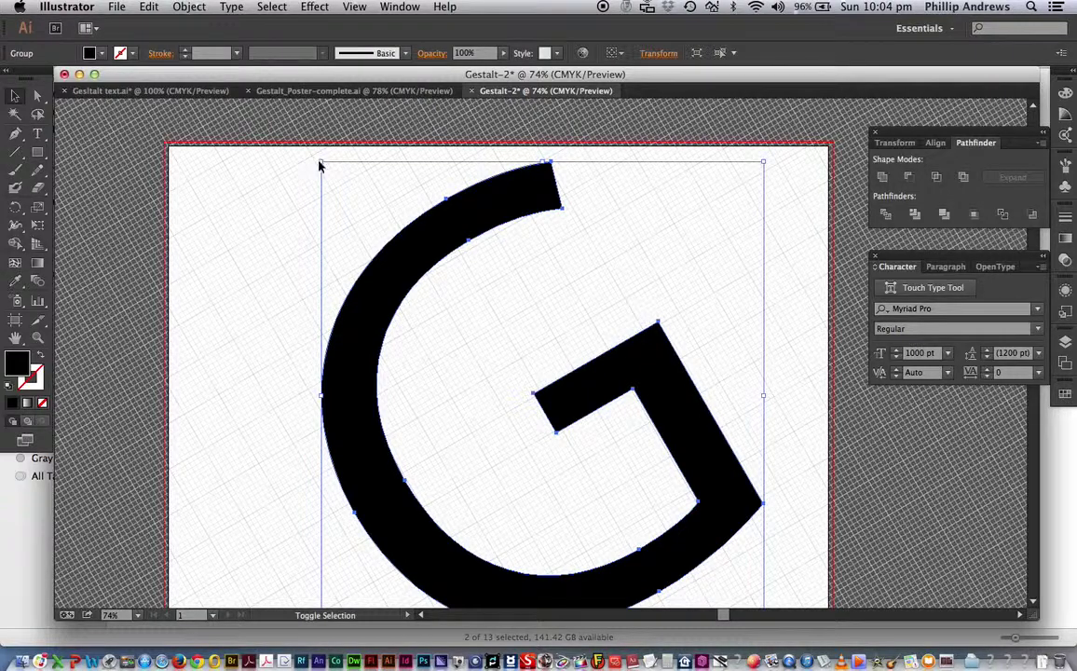
pyautogui.moveTo(319, 164); pyautogui.dragTo(276, 114)
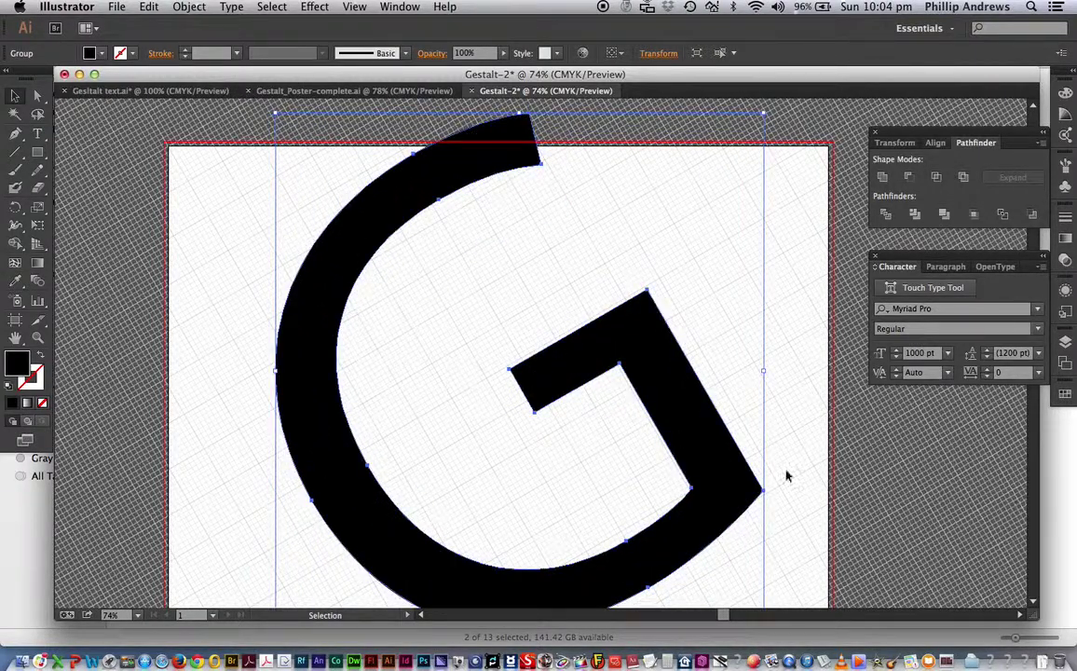
# Step: Shift the outlined G left and down on the artboard, then deselect it
pyautogui.click(135, 194)
pyautogui.moveTo(126, 253); pyautogui.dragTo(133, 223)
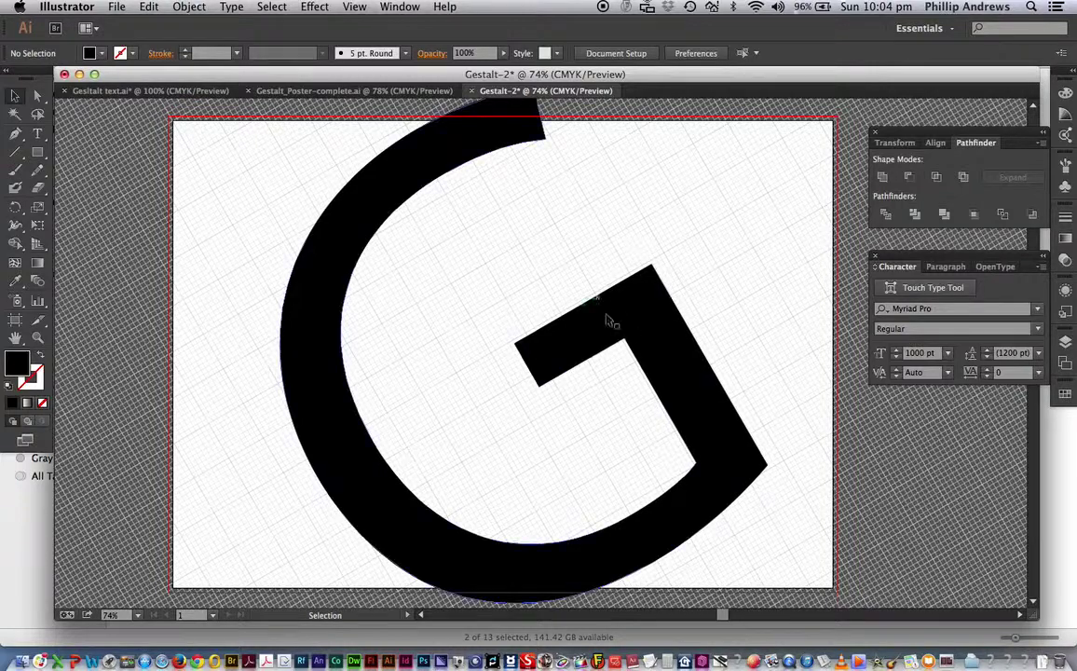
pyautogui.moveTo(637, 315); pyautogui.dragTo(613, 326)
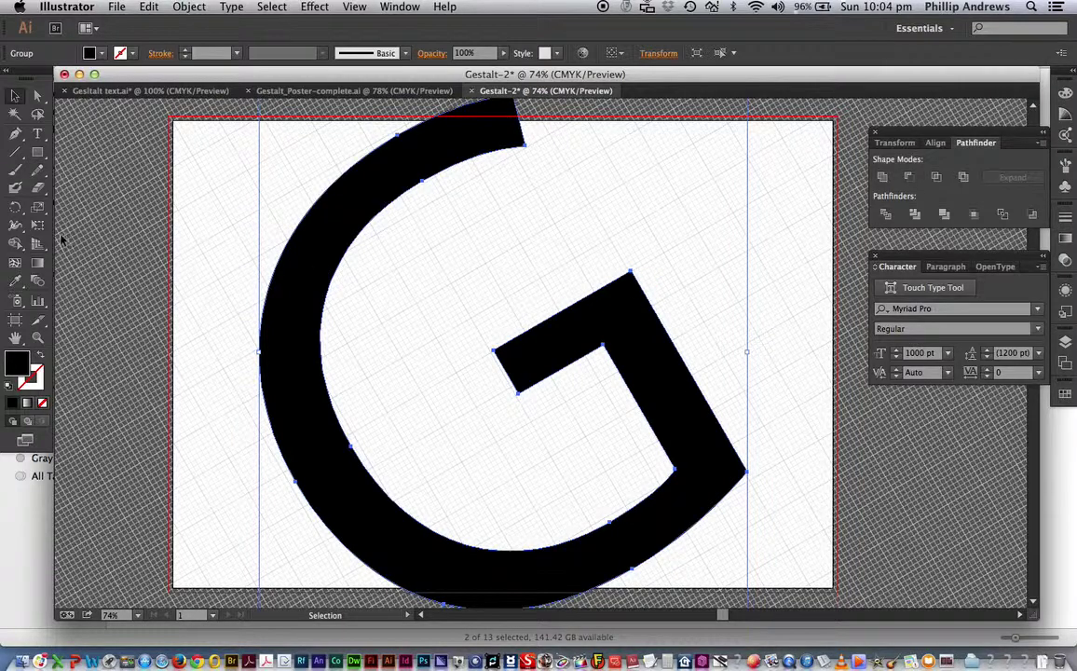
pyautogui.click(101, 218)
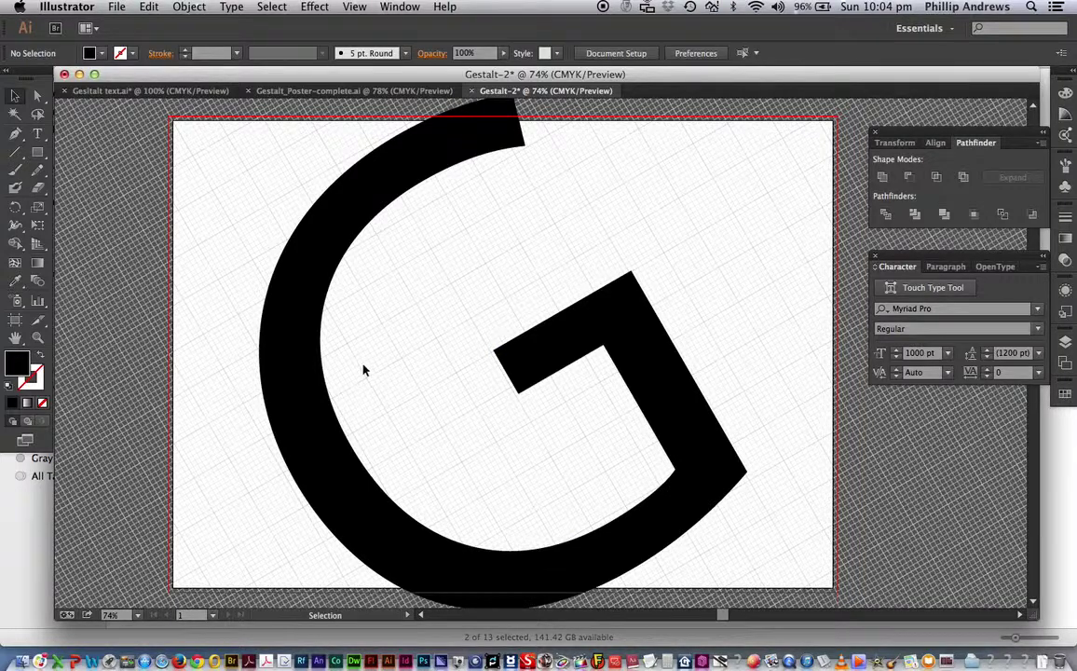
# Step: Draw a 176.963 × 83.453 mm rectangle at 30° across the G's lower-left stroke, checking it in Outline view
pyautogui.click(38, 152)
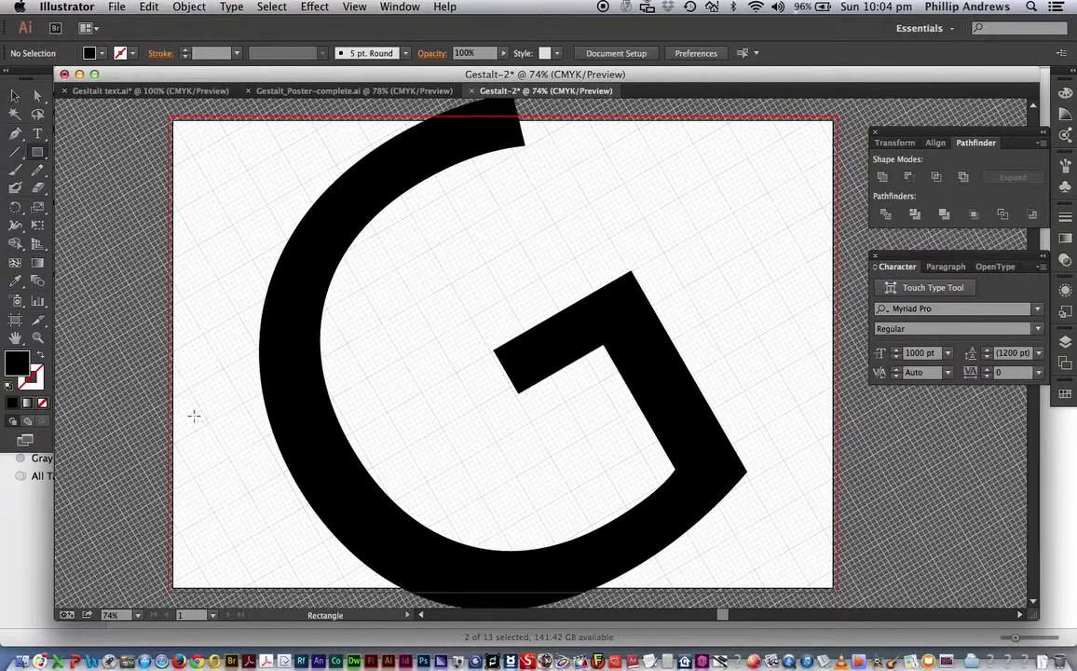
pyautogui.moveTo(208, 423); pyautogui.dragTo(515, 399)
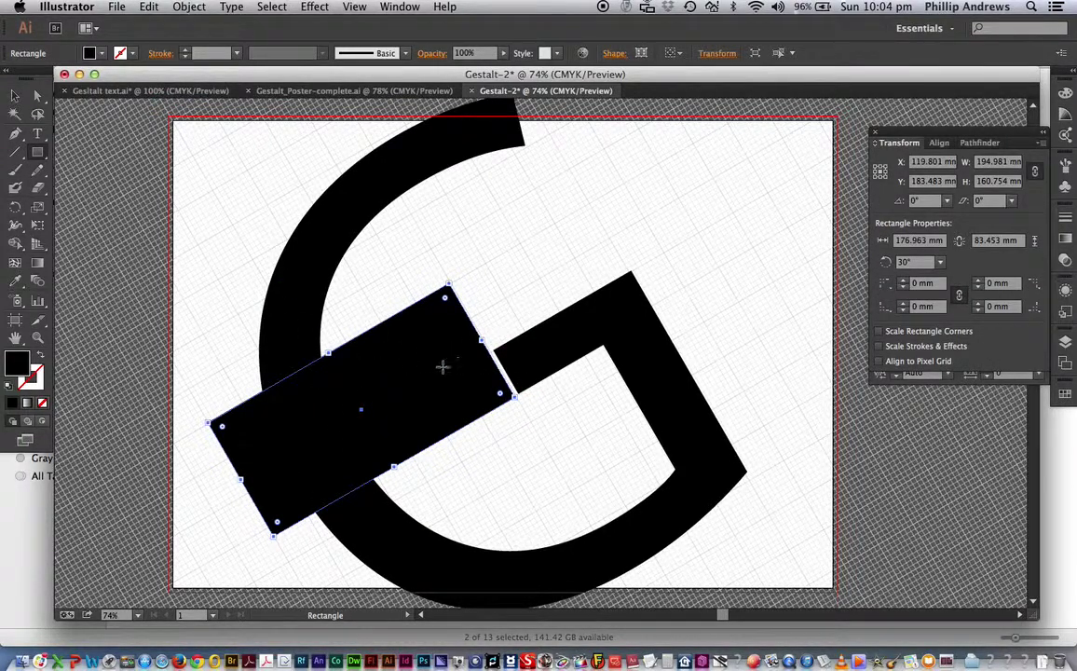
pyautogui.click(16, 96)
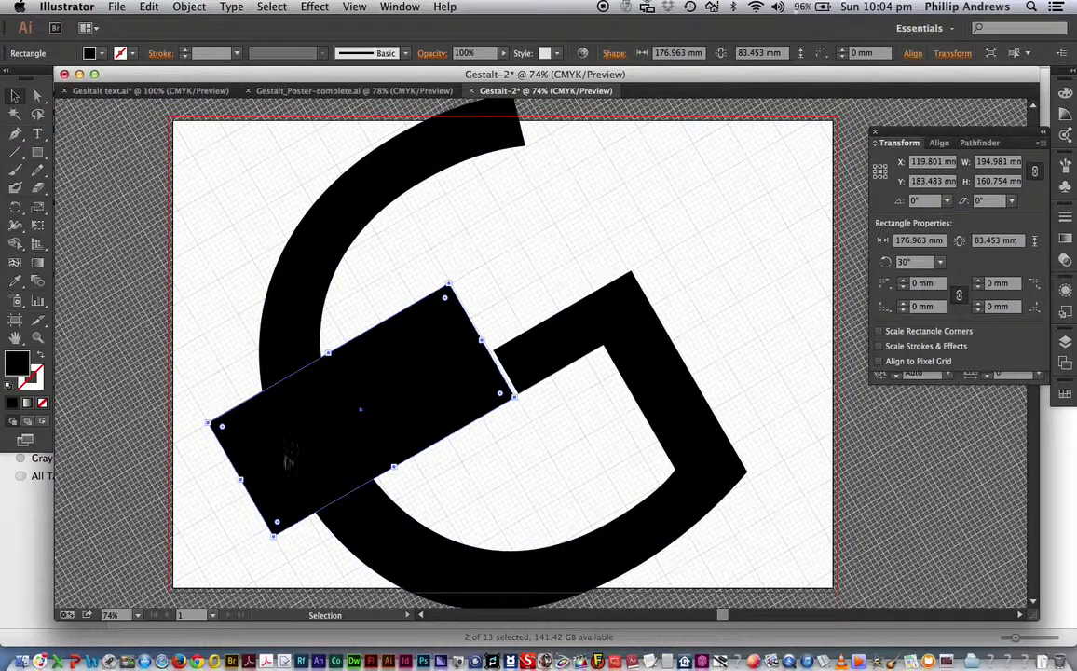
pyautogui.click(355, 7)
pyautogui.click(369, 25)
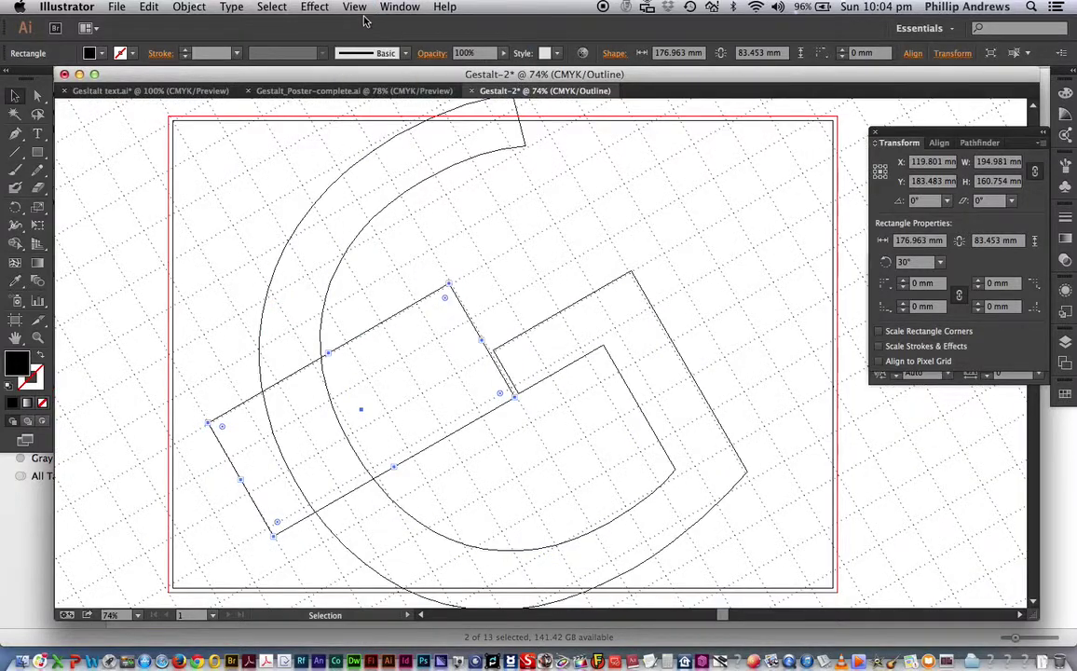
pyautogui.click(362, 7)
pyautogui.click(372, 25)
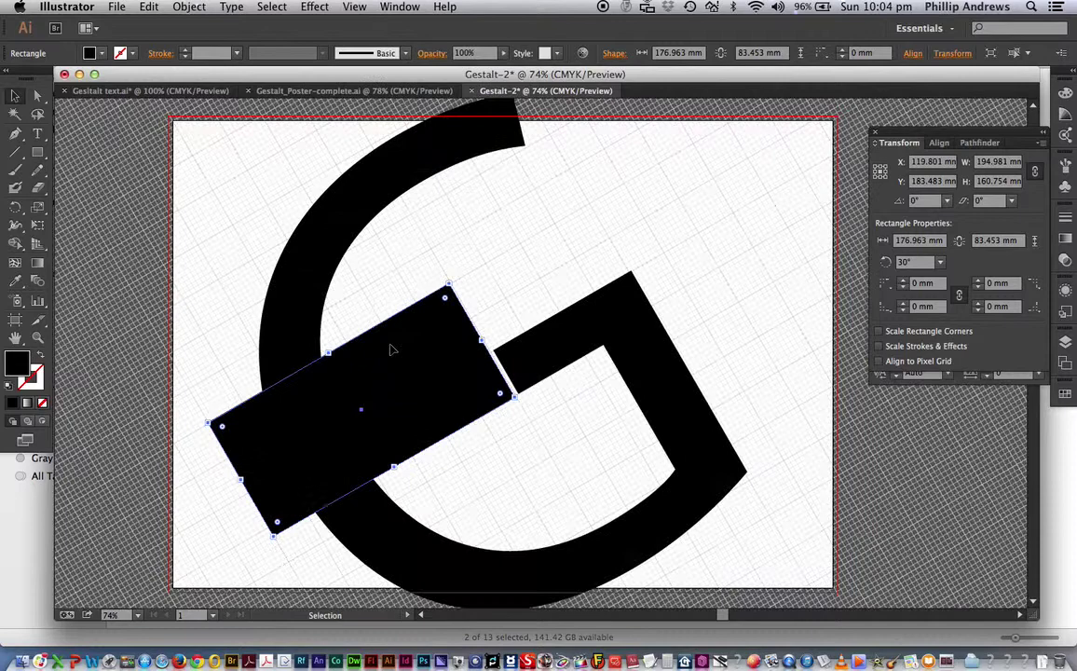
# Step: Cut the rectangle out of the G with Pathfinder Minus Front, verify in Outline view, then deselect
pyautogui.click(980, 144)
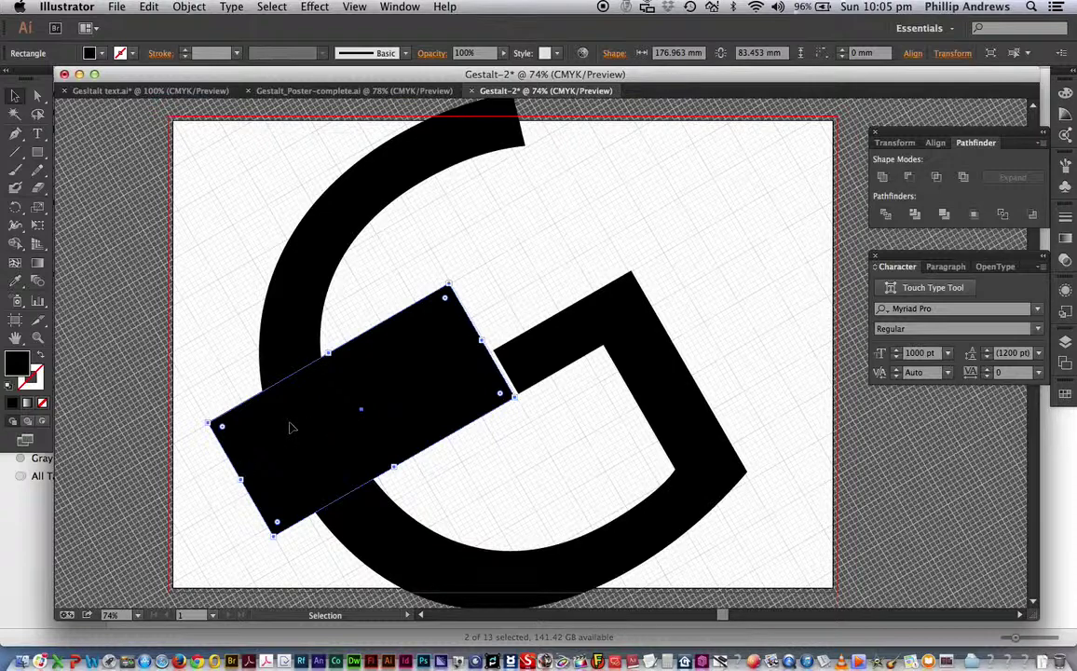
pyautogui.keyDown('shift'); pyautogui.click(278, 322); pyautogui.keyUp('shift')
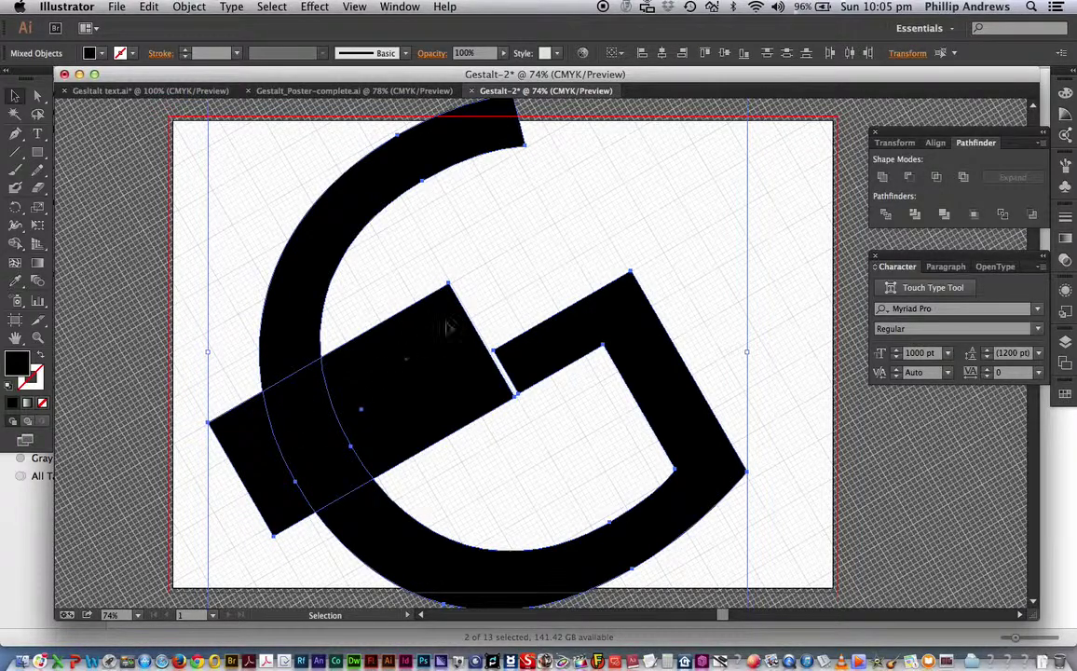
pyautogui.click(910, 178)
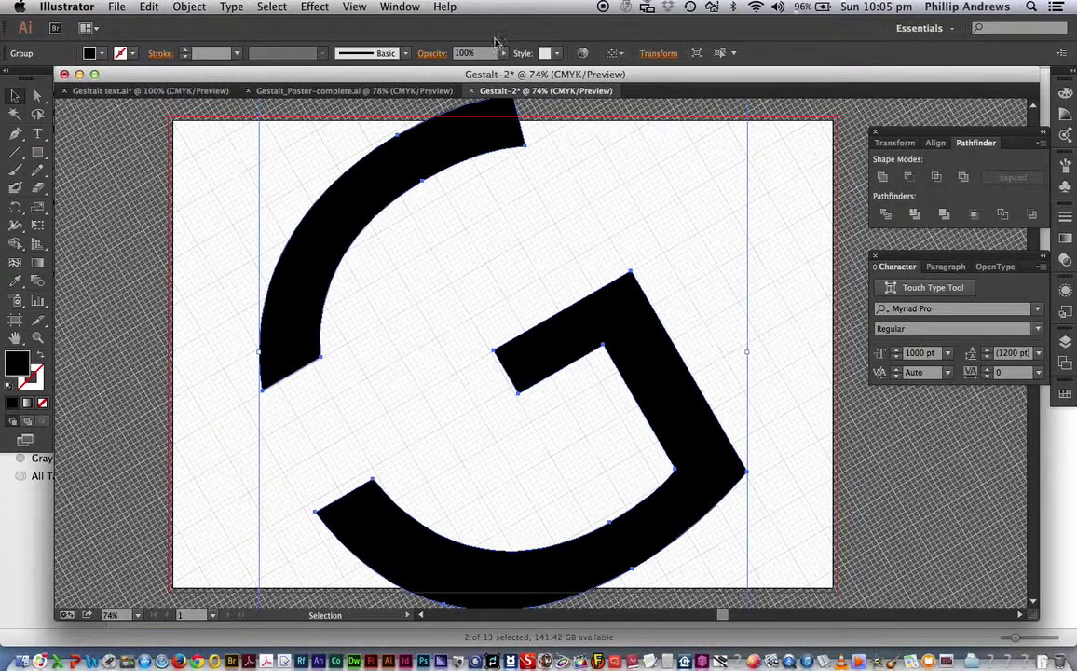
pyautogui.click(354, 8)
pyautogui.click(368, 22)
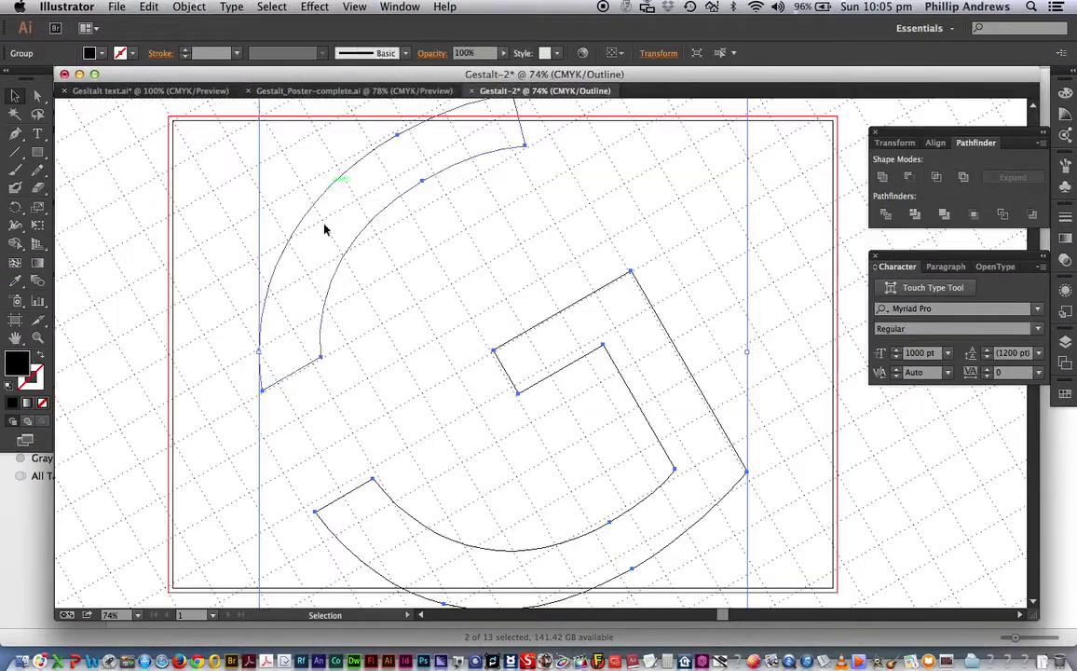
pyautogui.click(354, 7)
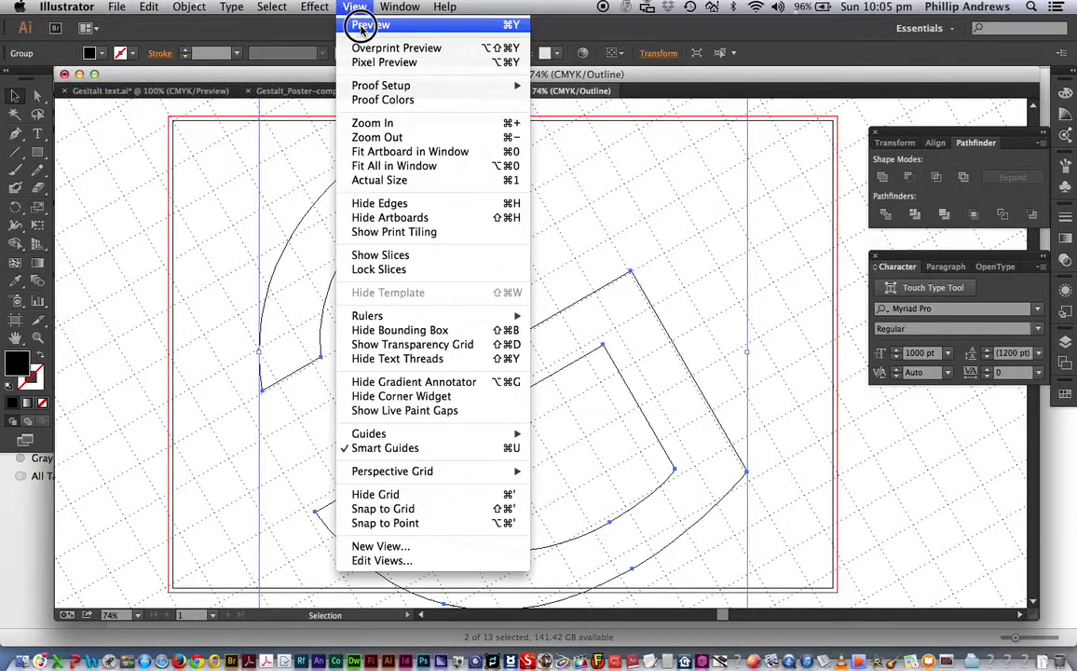
pyautogui.click(331, 23)
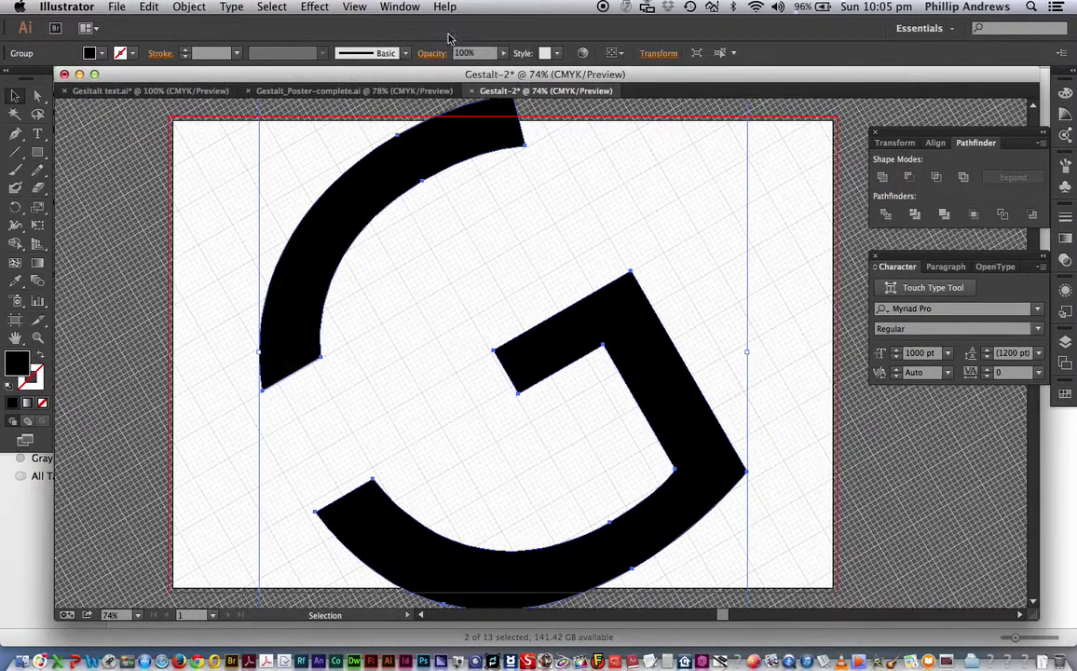
pyautogui.click(114, 189)
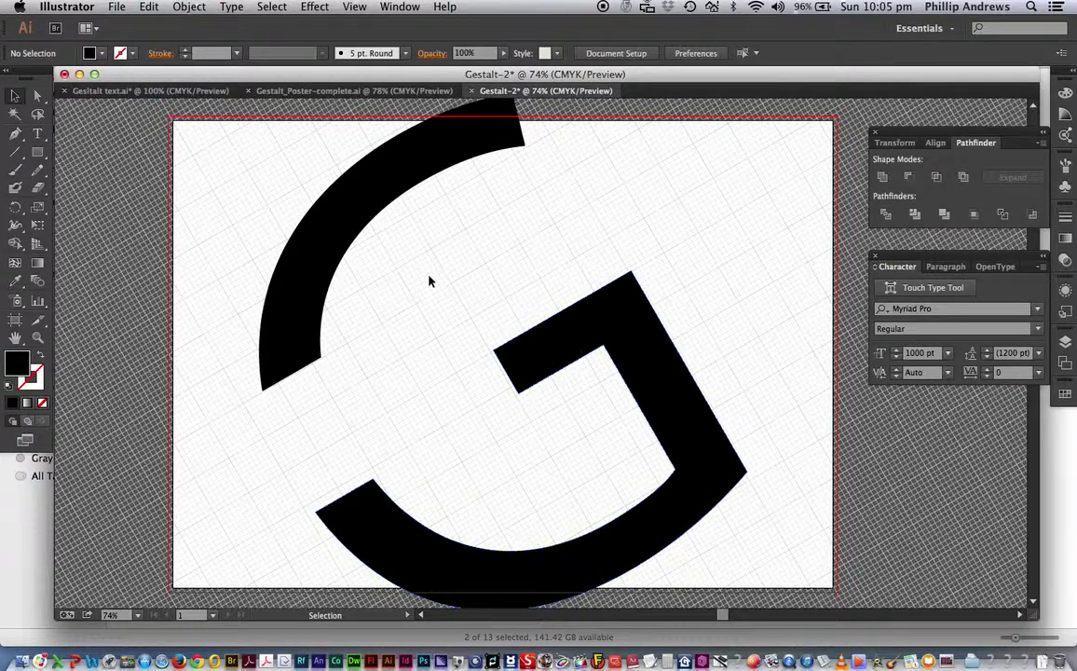
# Step: Ungroup the split G and select its lower piece
pyautogui.click(553, 345)
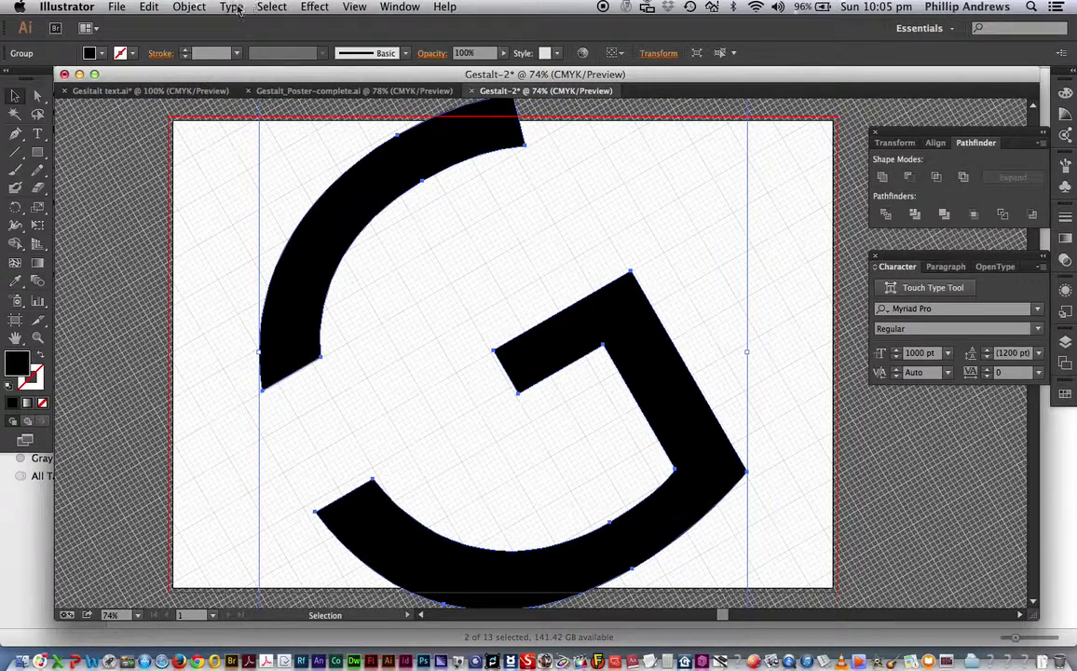
pyautogui.click(190, 7)
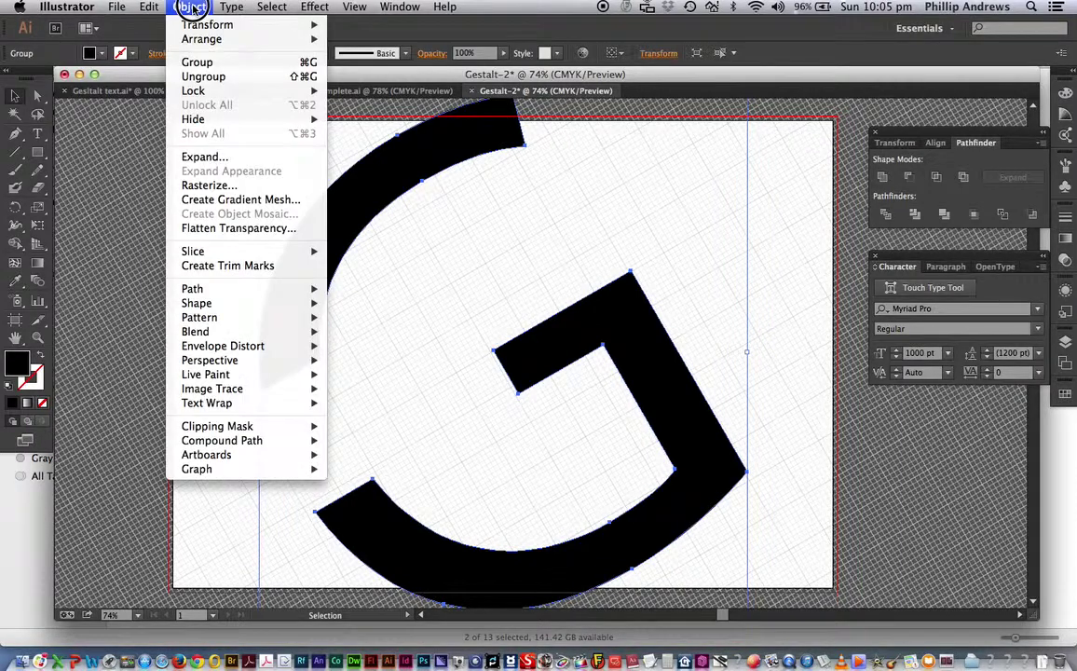
pyautogui.click(205, 77)
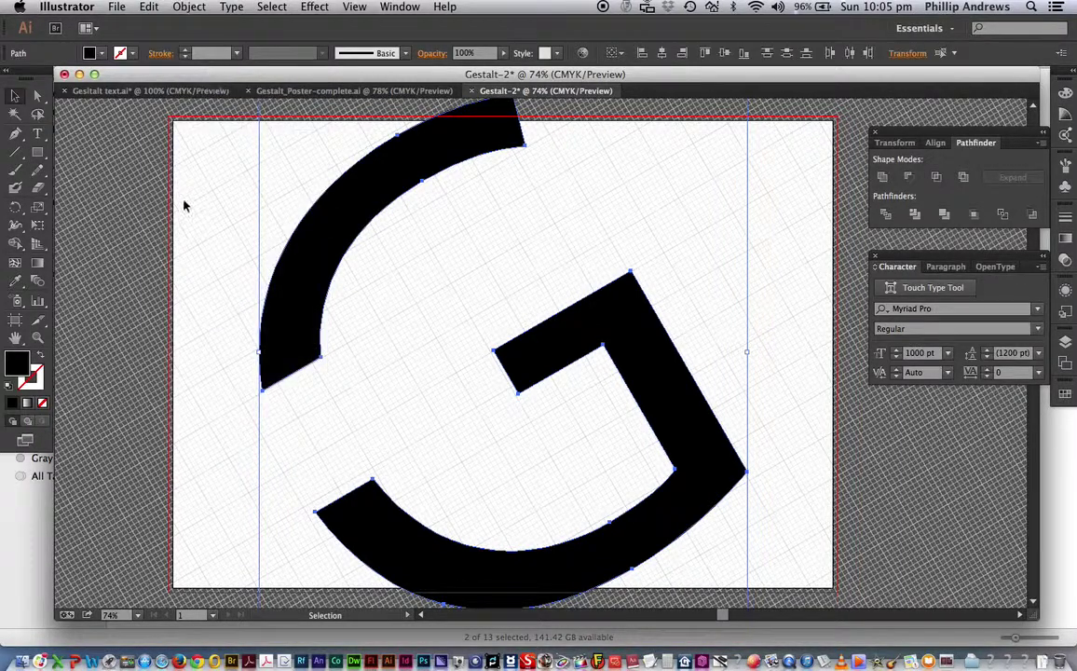
pyautogui.click(400, 291)
pyautogui.click(587, 333)
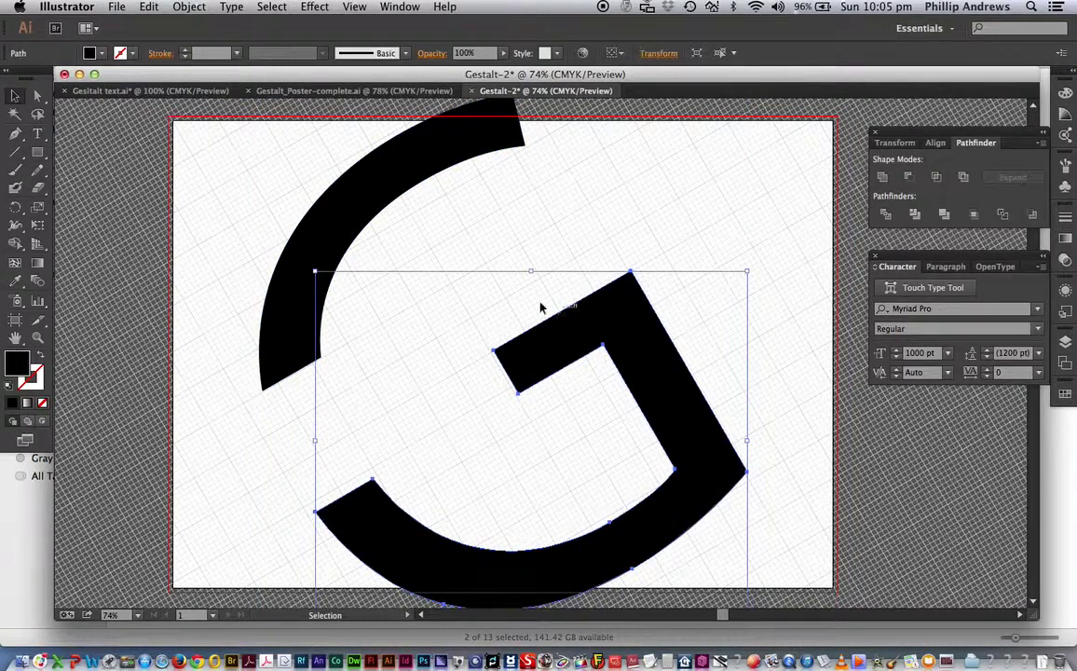
# Step: Fill the lower G piece with a mid-gray swatch from the Grays group, then deselect
pyautogui.click(38, 97)
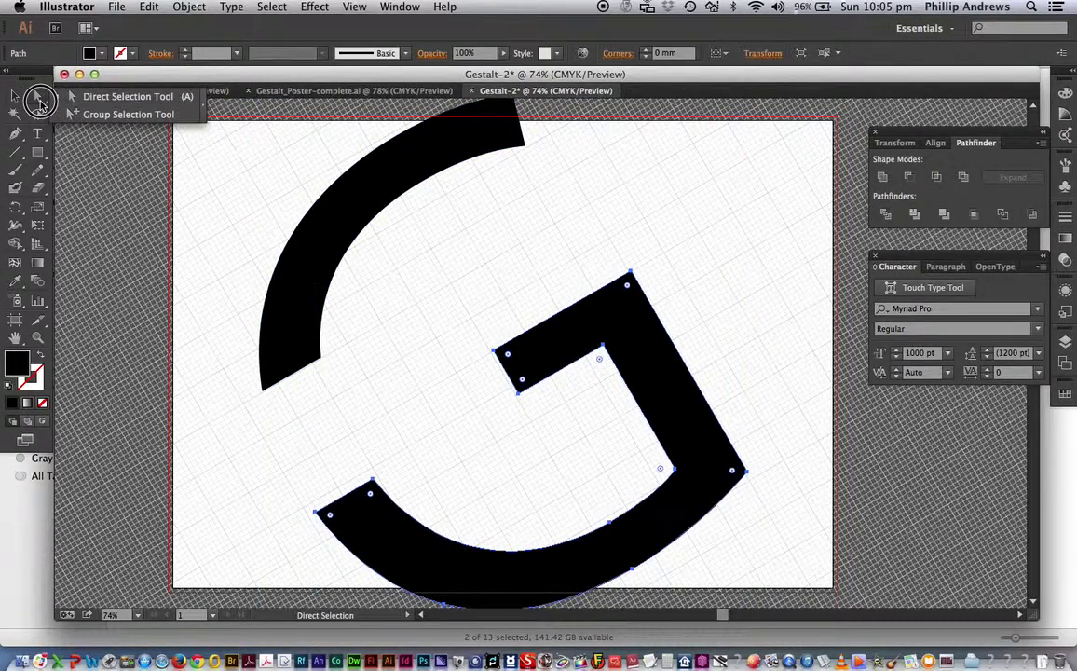
pyautogui.moveTo(38, 102); pyautogui.dragTo(248, 189)
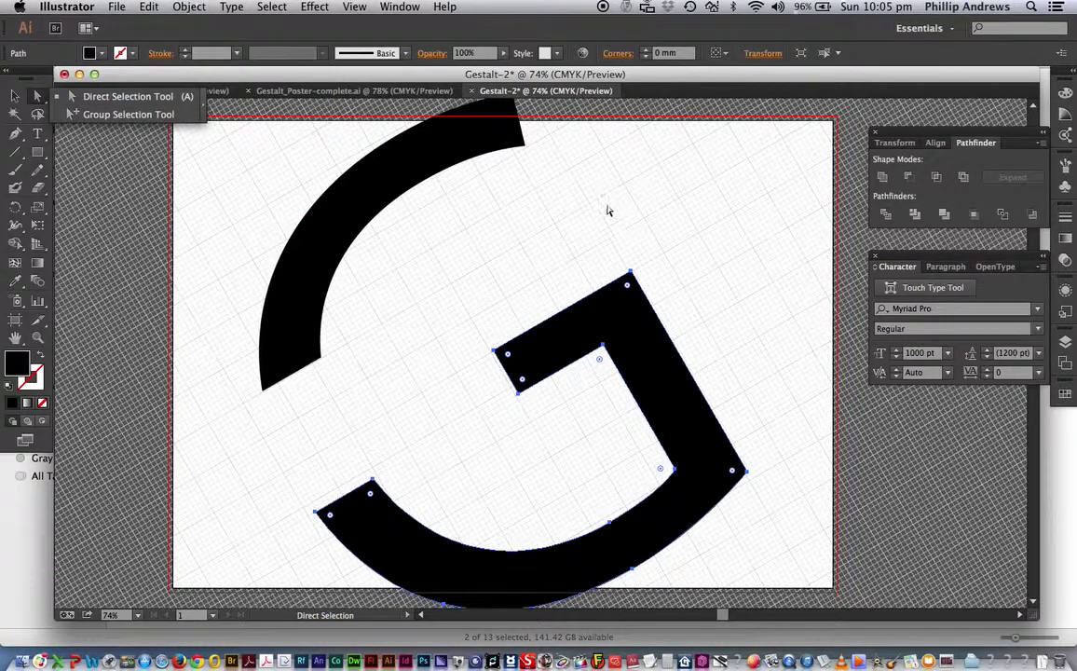
pyautogui.moveTo(858, 276); pyautogui.dragTo(1074, 239)
pyautogui.moveTo(1071, 177); pyautogui.dragTo(1065, 391)
pyautogui.click(1064, 393)
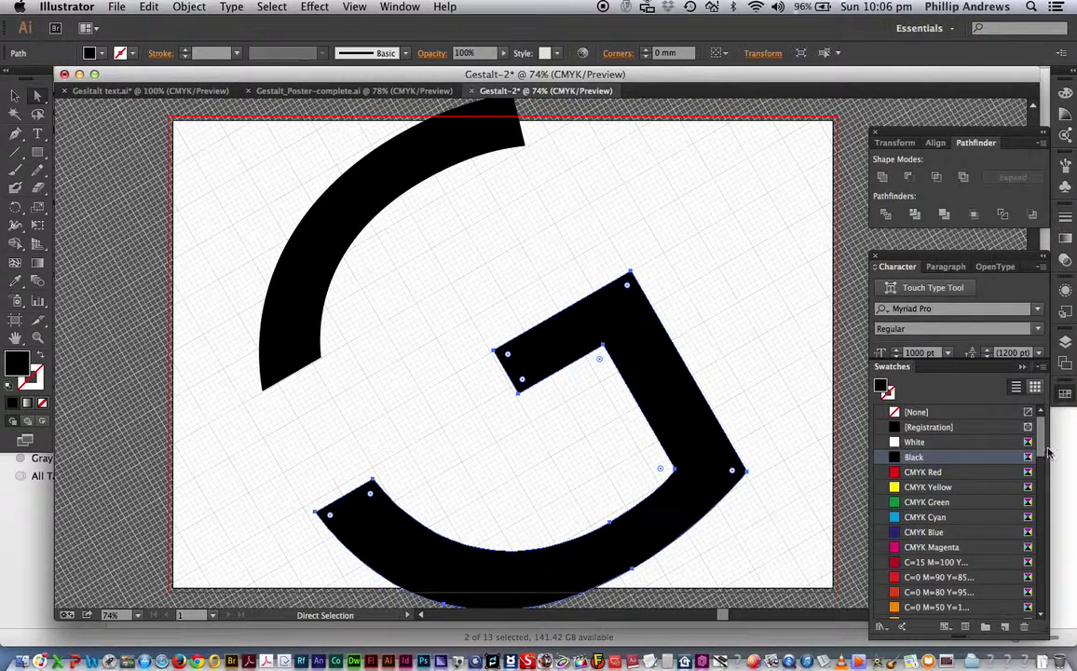
pyautogui.moveTo(1045, 452); pyautogui.dragTo(1000, 579)
pyautogui.scroll(-2, 1001, 581)
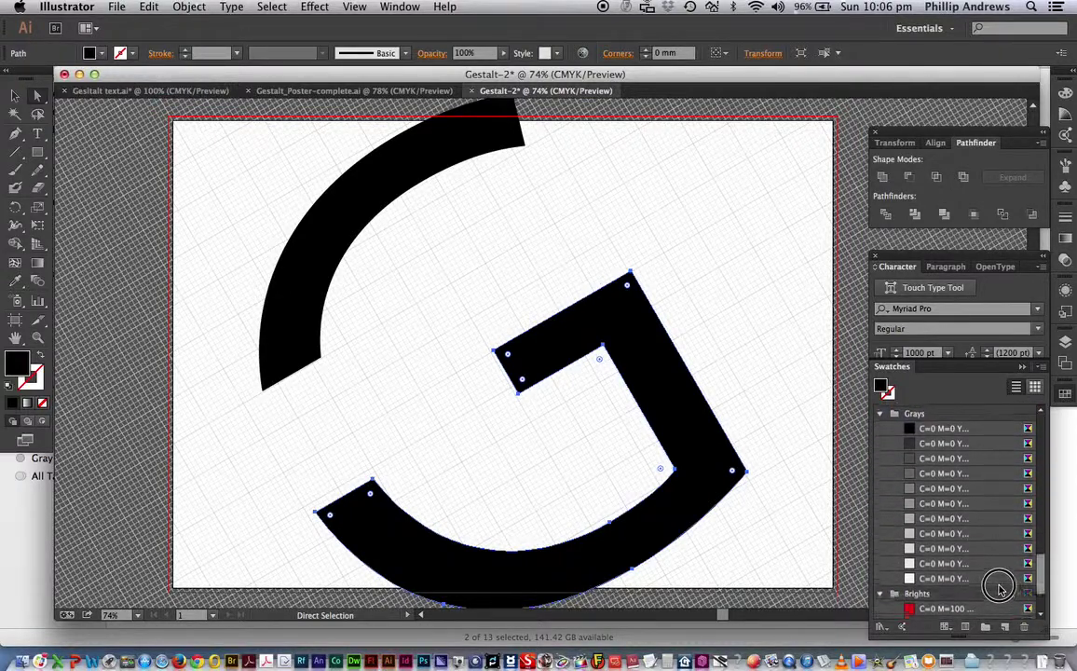
pyautogui.click(934, 475)
pyautogui.click(564, 247)
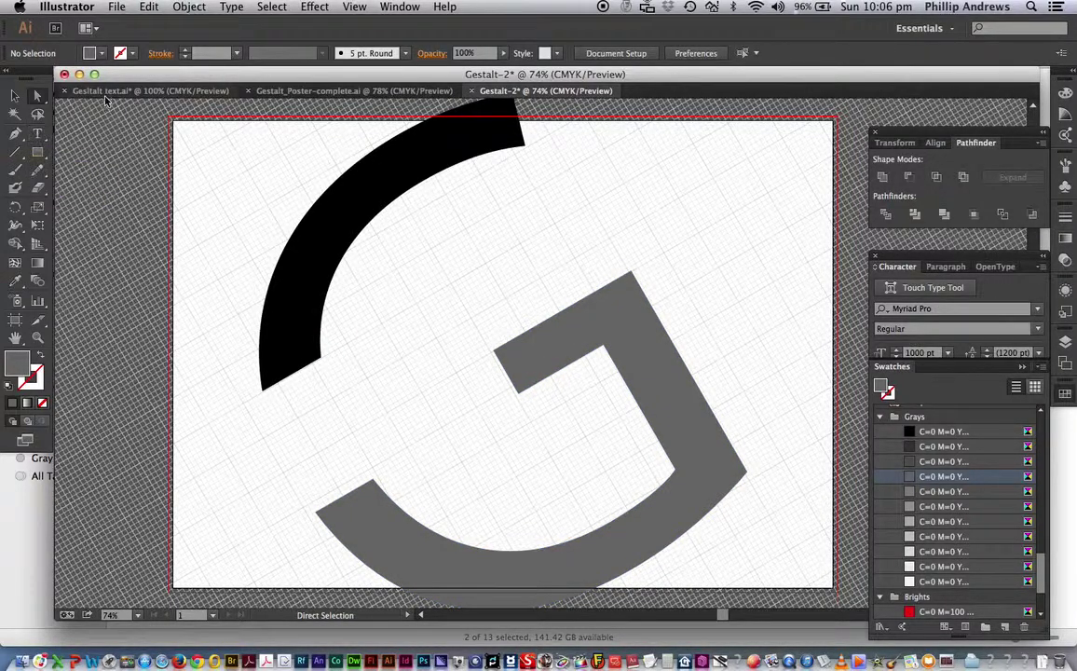
pyautogui.click(157, 91)
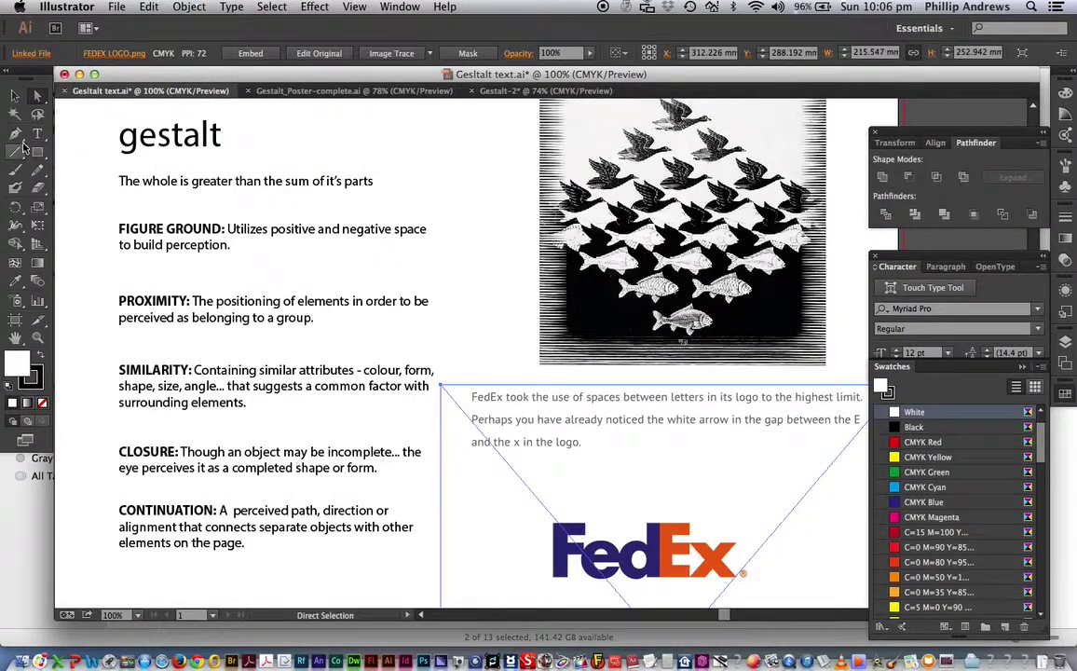
pyautogui.click(38, 133)
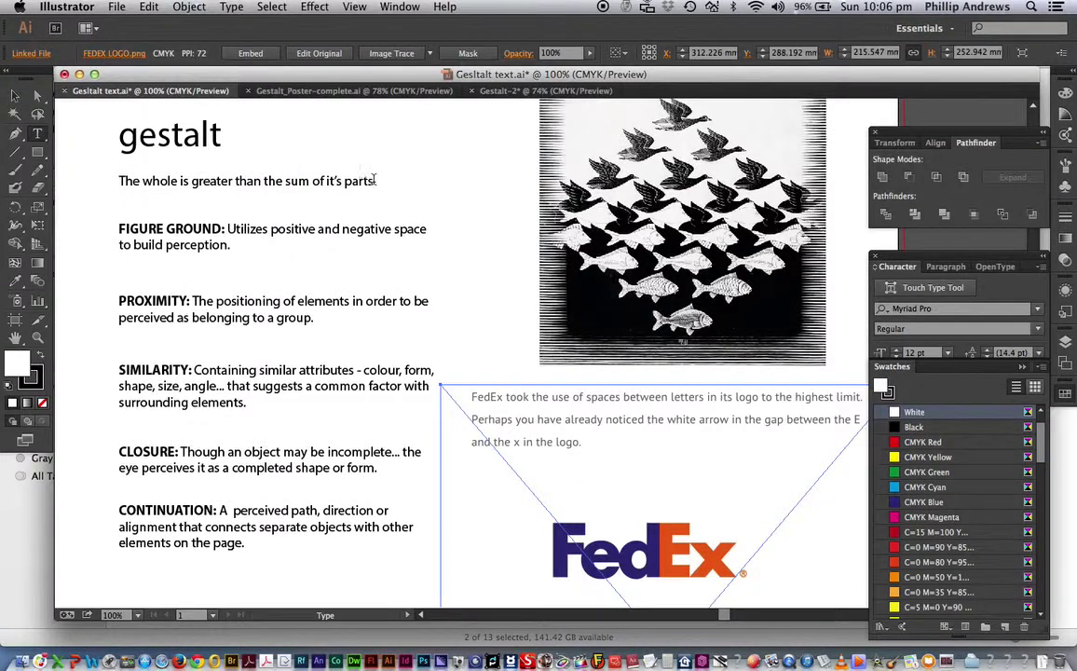
pyautogui.moveTo(372, 181); pyautogui.dragTo(87, 149)
pyautogui.press('super+c')
pyautogui.click(15, 95)
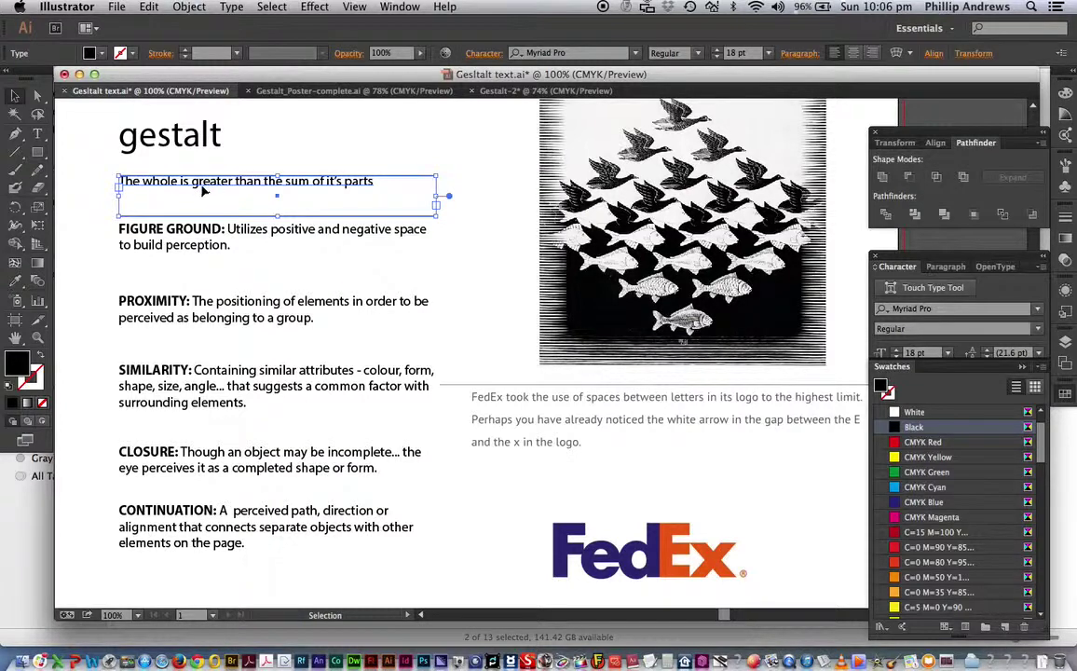
pyautogui.press('a')
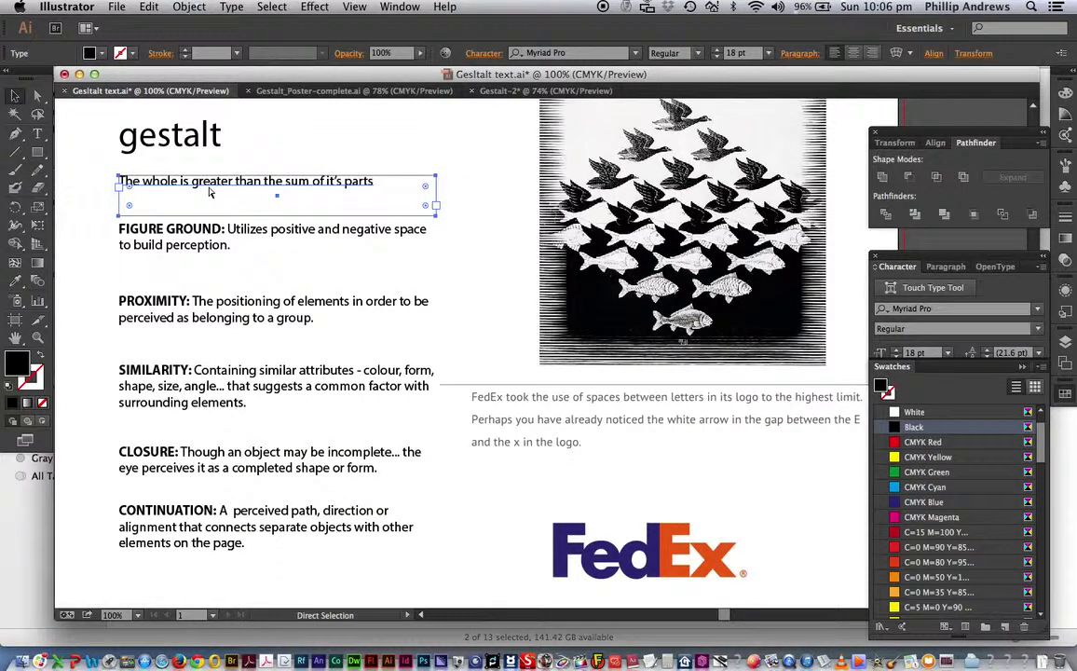
pyautogui.press('v')
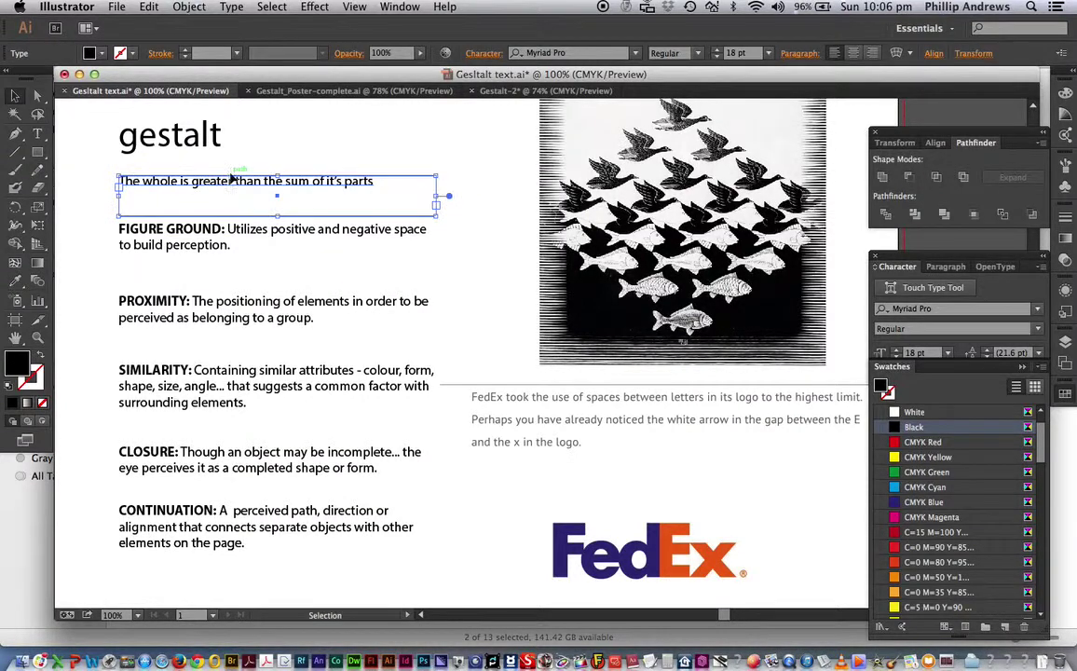
pyautogui.click(484, 90)
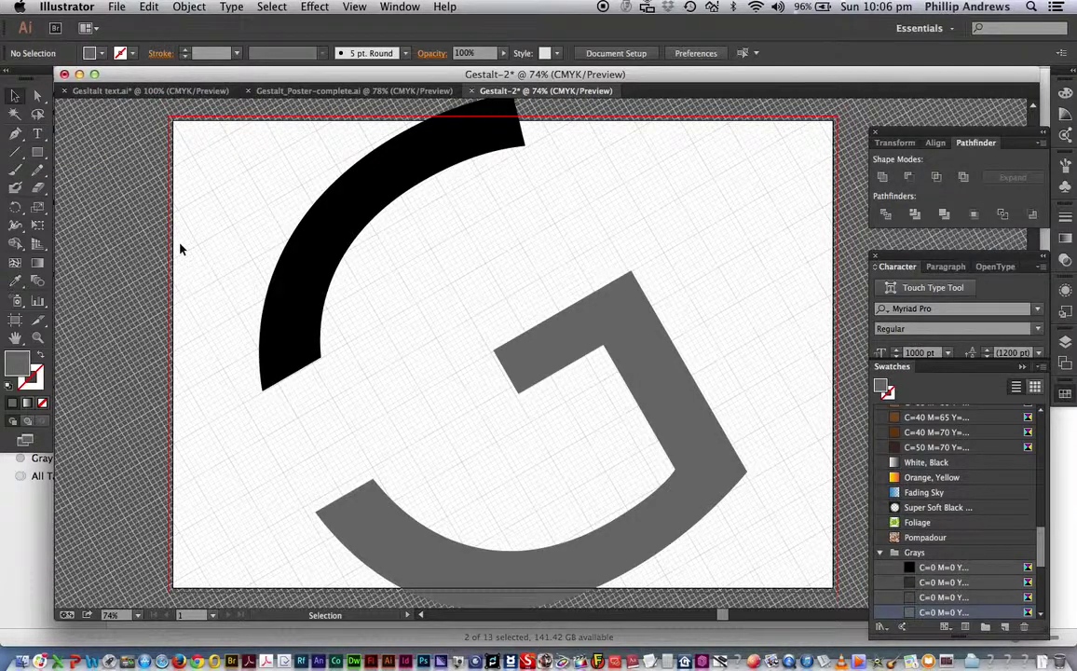
# Step: Paste the tagline as single-line point text, rotate it 30°, and set it at the black arc's lower end
pyautogui.press('super+v')
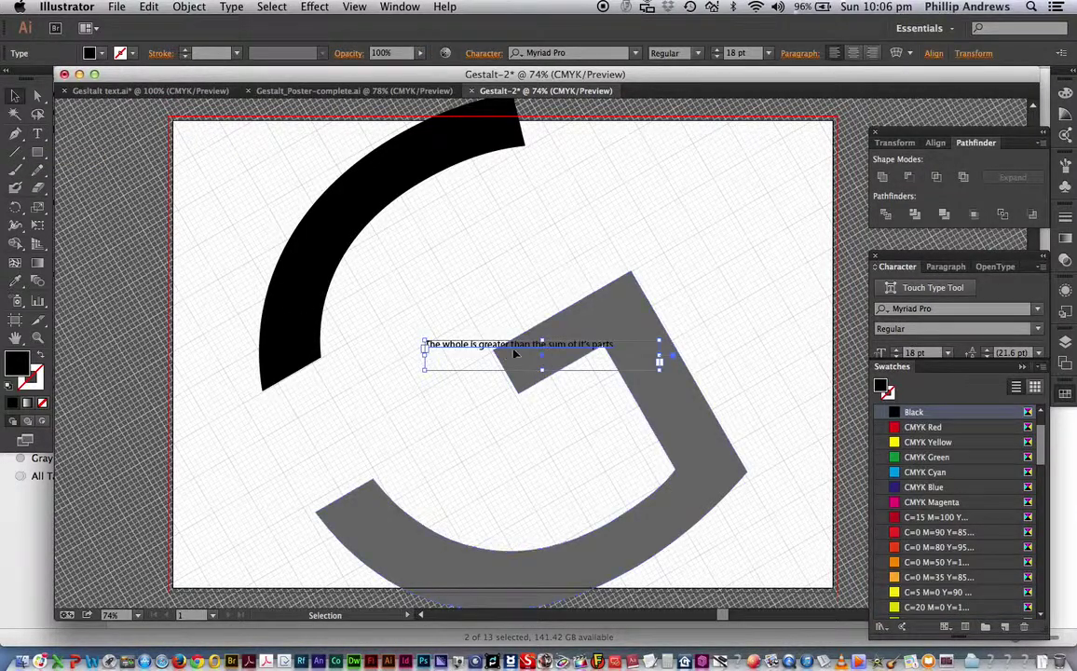
pyautogui.moveTo(491, 344); pyautogui.dragTo(542, 225)
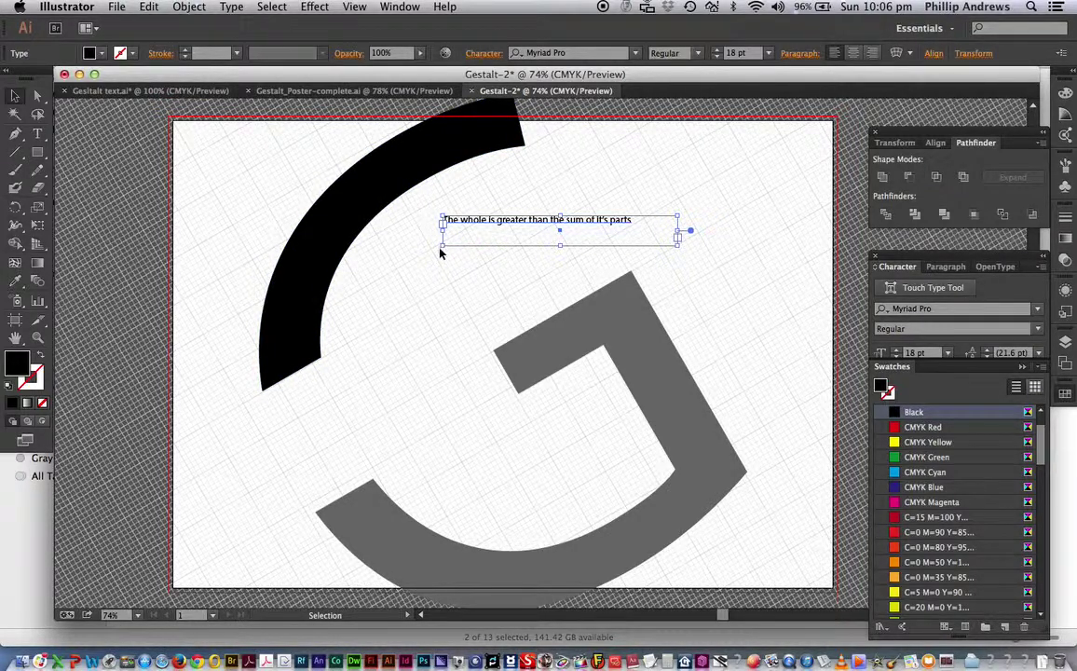
pyautogui.moveTo(436, 248); pyautogui.dragTo(434, 269)
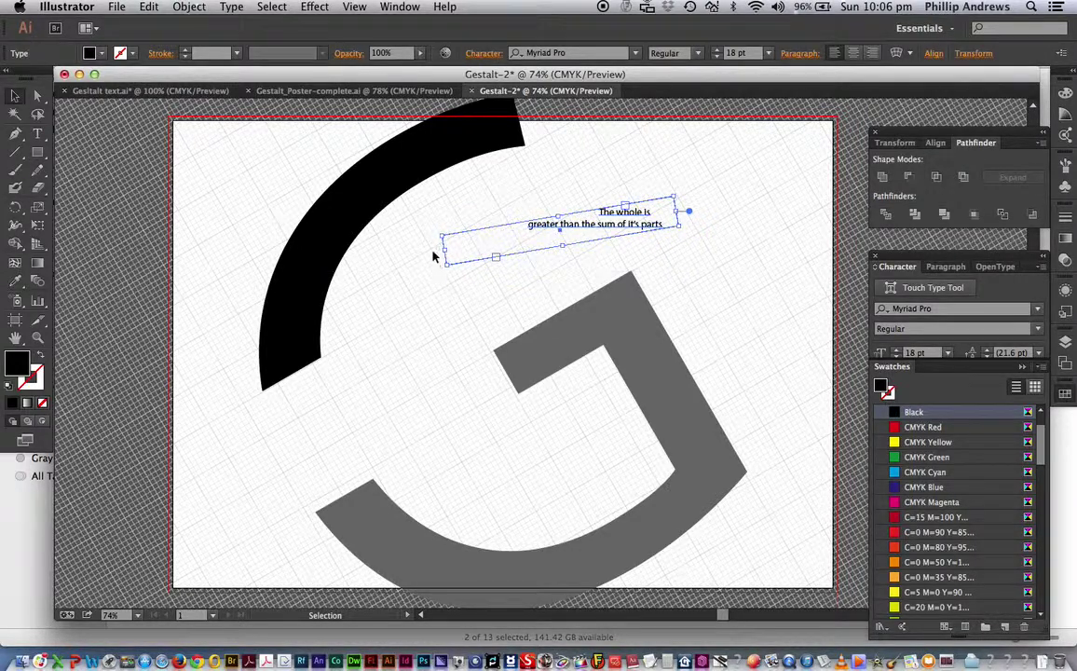
pyautogui.press('super+z')
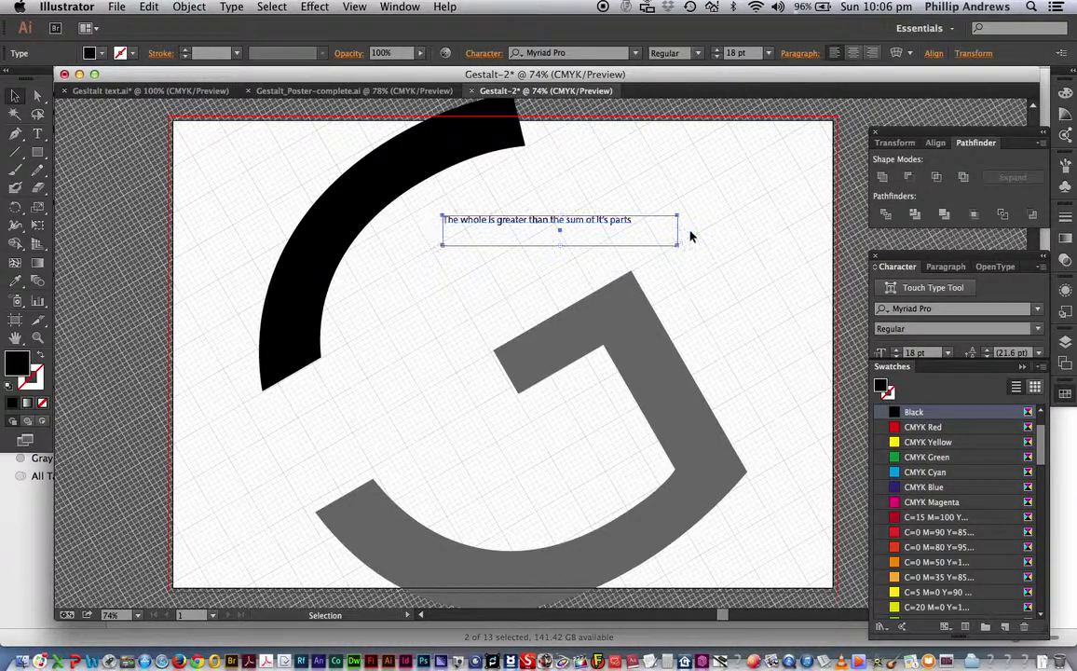
pyautogui.doubleClick(690, 232)
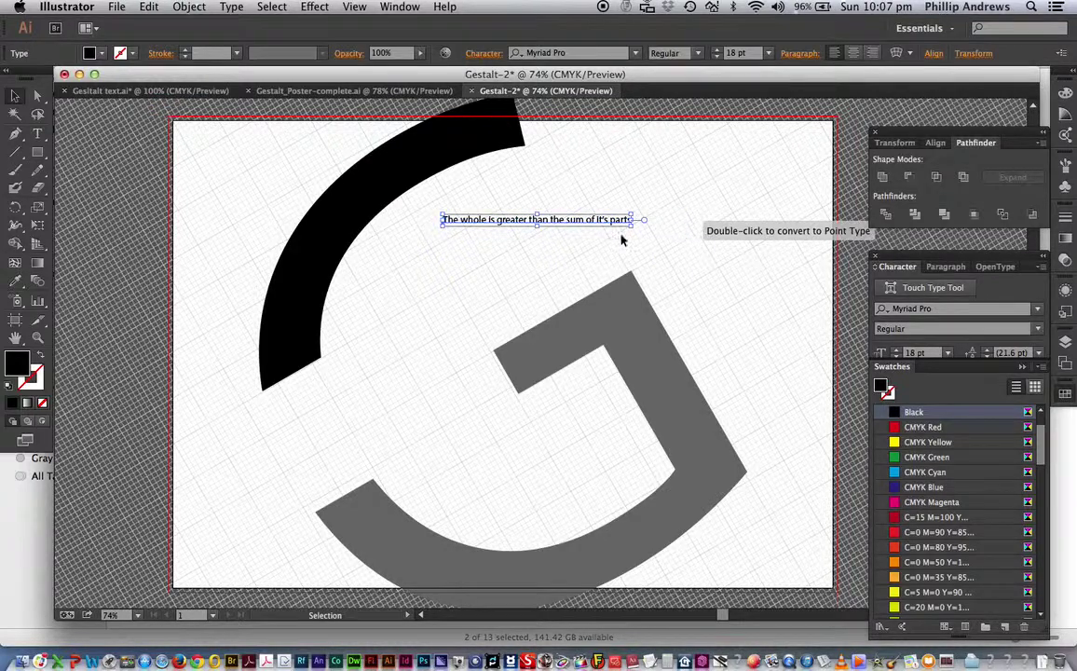
pyautogui.moveTo(435, 240); pyautogui.dragTo(440, 292)
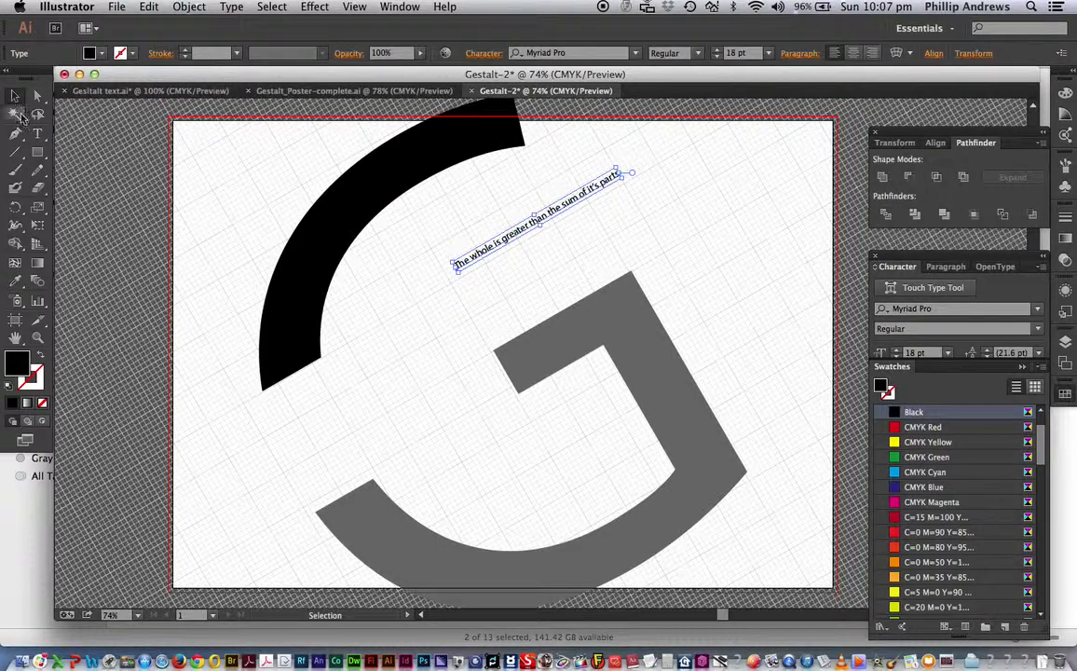
pyautogui.moveTo(555, 213); pyautogui.dragTo(367, 344)
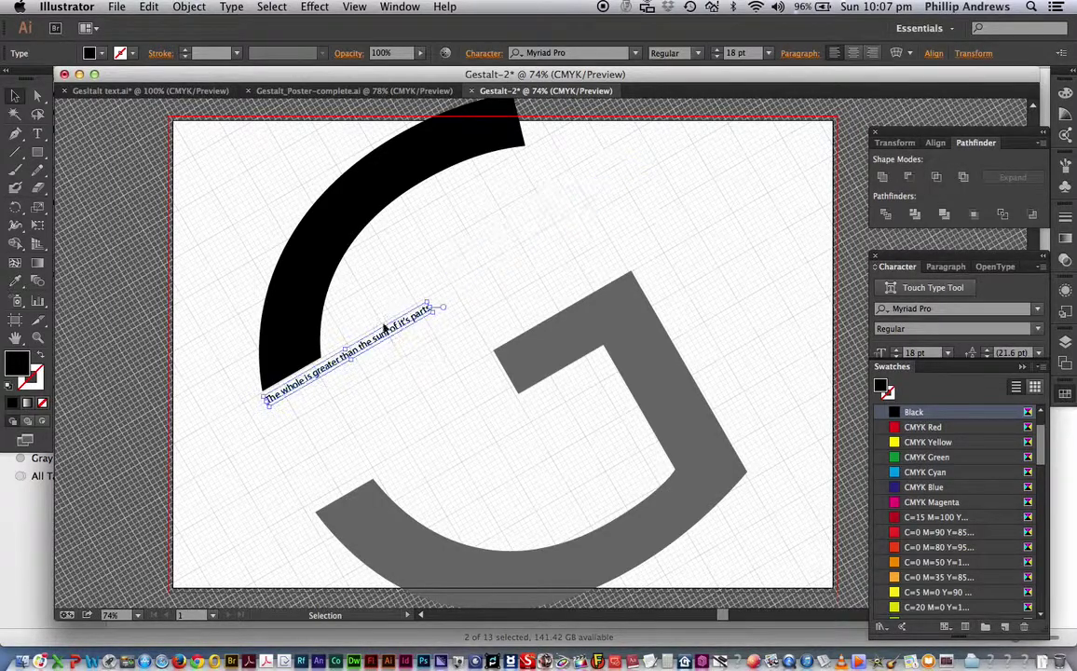
# Step: Duplicate the angled tagline and move the copy toward the top right
pyautogui.click(559, 232)
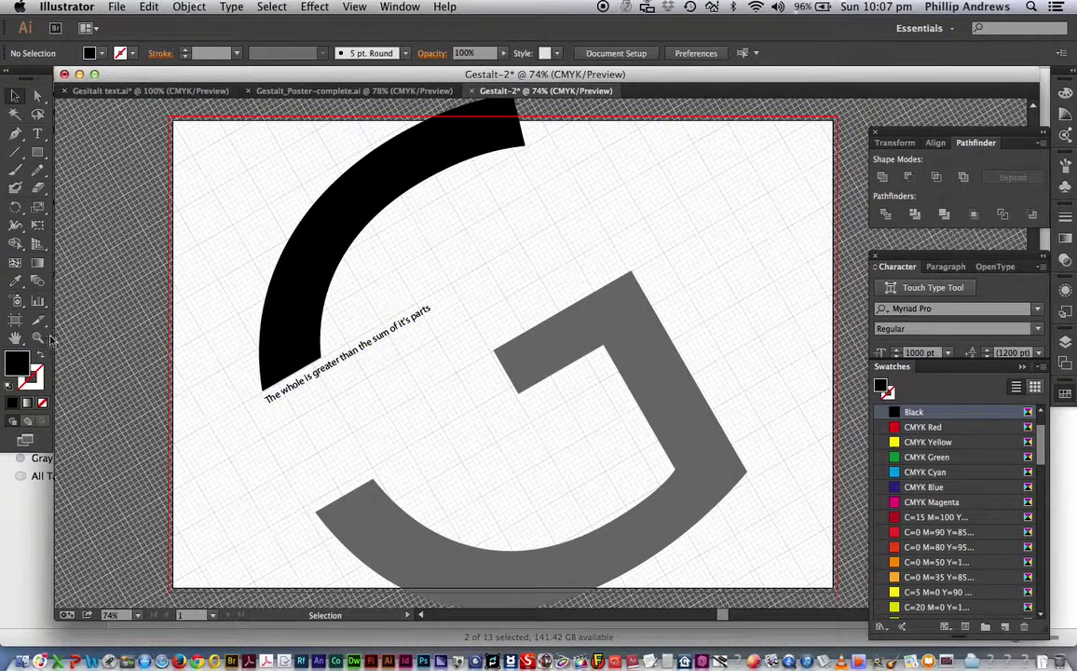
pyautogui.click(406, 326)
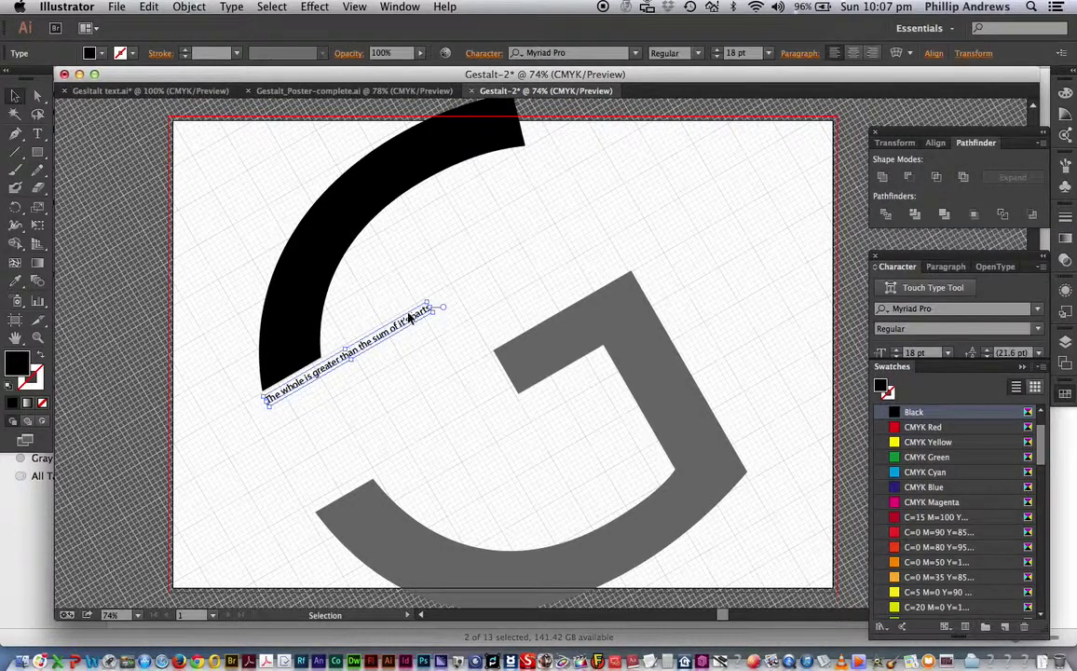
pyautogui.press('super+v')
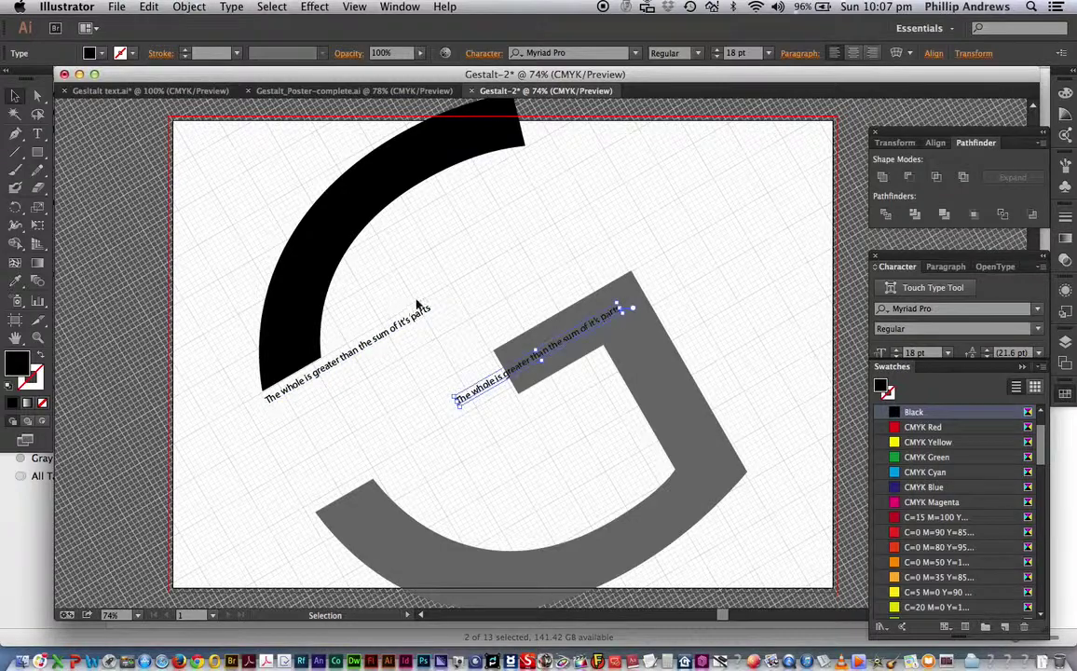
pyautogui.moveTo(488, 388); pyautogui.dragTo(608, 203)
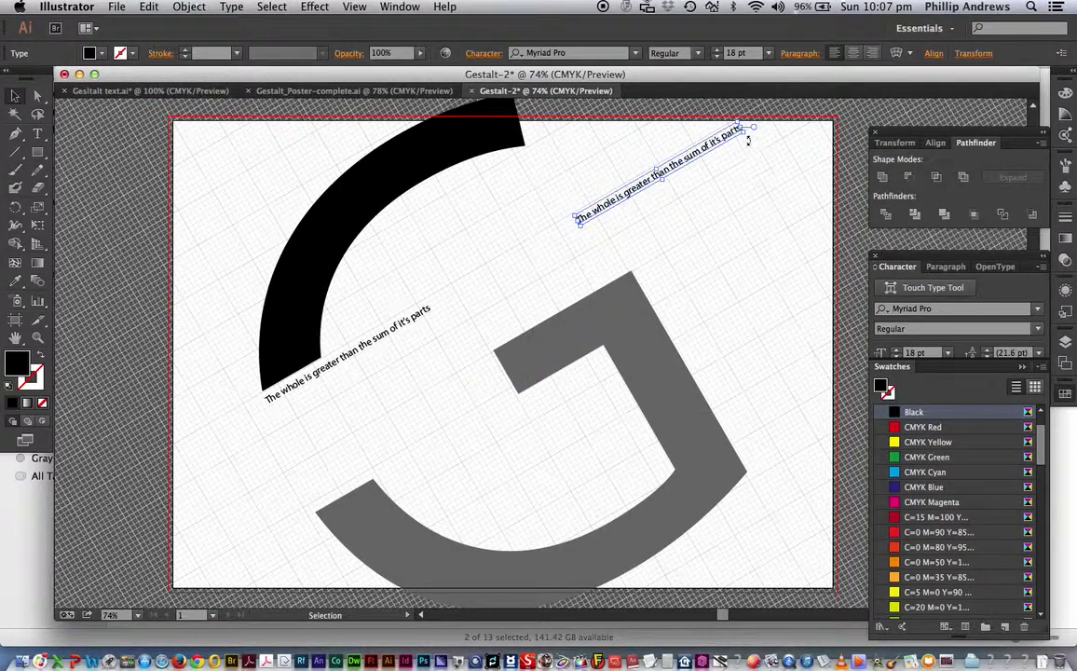
pyautogui.click(747, 143)
pyautogui.click(616, 199)
# Step: Rotate the tagline copy to run steeply down the gray G's right edge and enlarge it
pyautogui.moveTo(750, 132); pyautogui.dragTo(699, 299)
pyautogui.moveTo(653, 167); pyautogui.dragTo(627, 280)
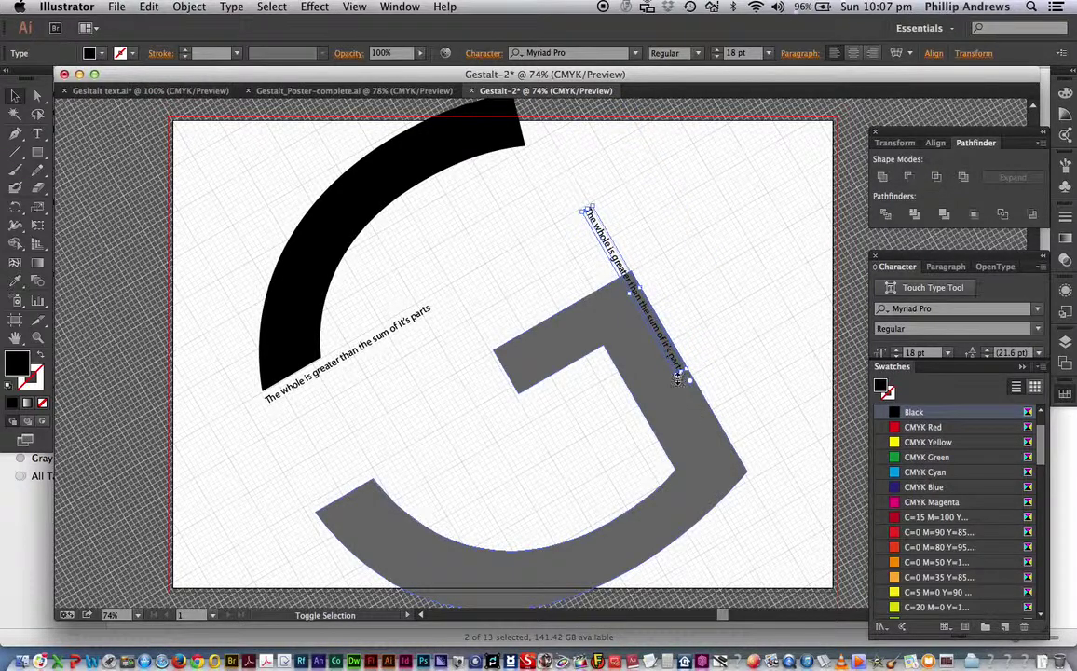
pyautogui.moveTo(687, 393); pyautogui.dragTo(633, 534)
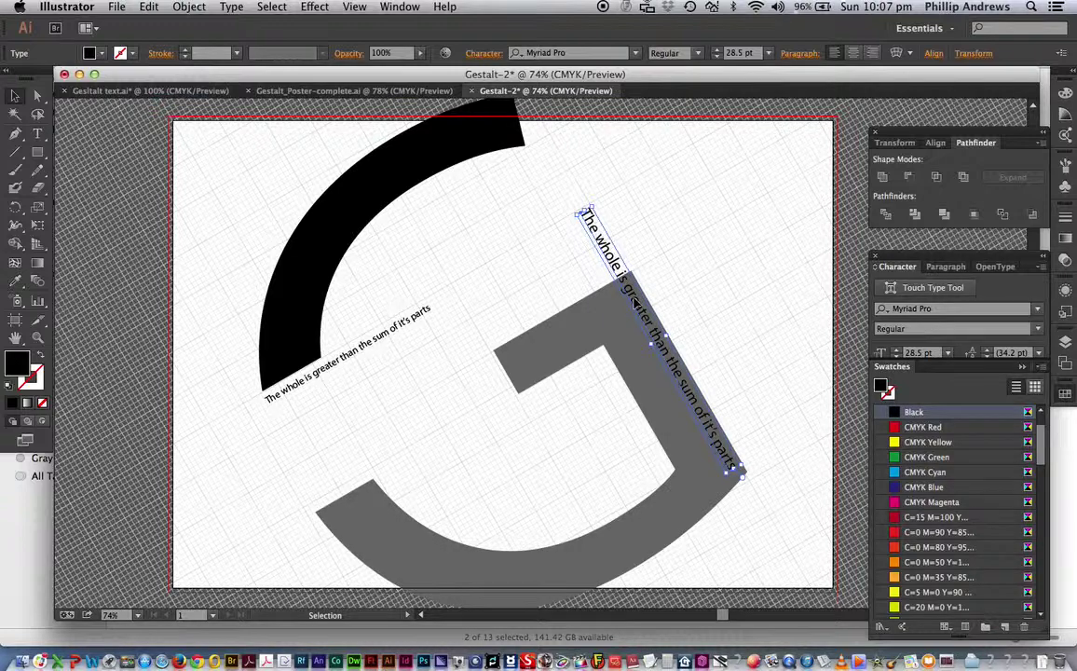
pyautogui.moveTo(649, 326); pyautogui.dragTo(649, 326)
pyautogui.click(706, 260)
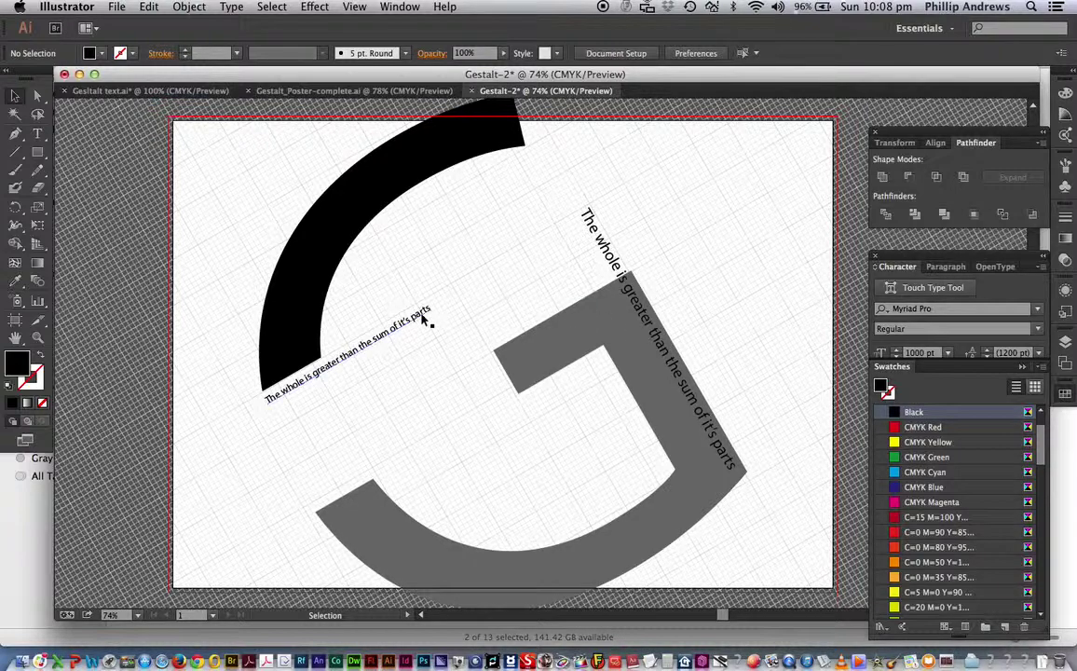
pyautogui.click(601, 240)
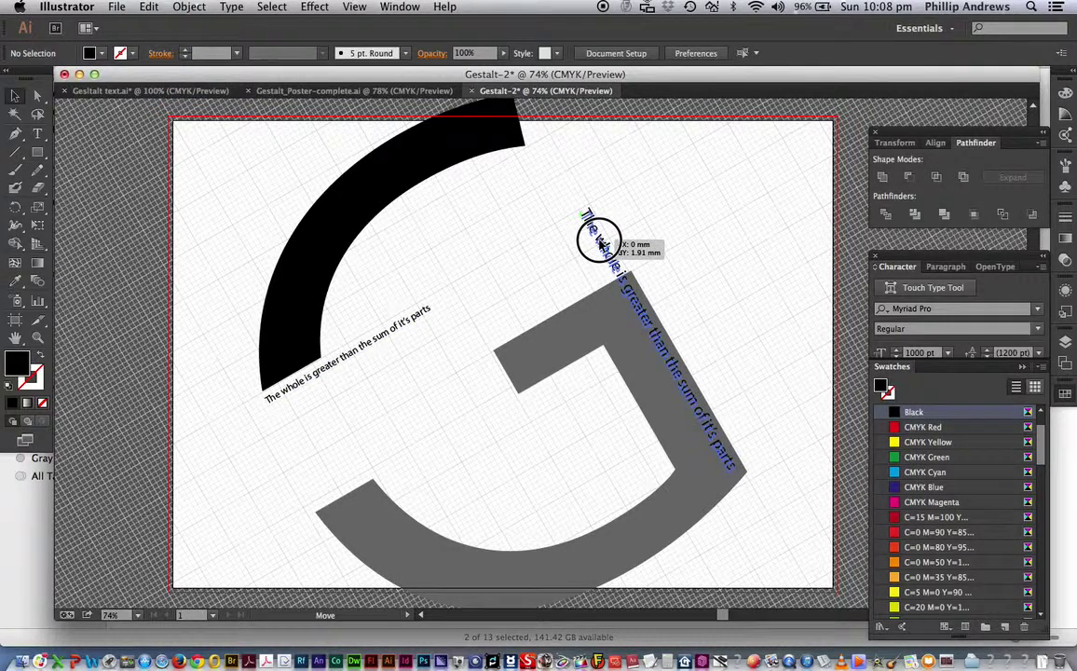
pyautogui.click(637, 204)
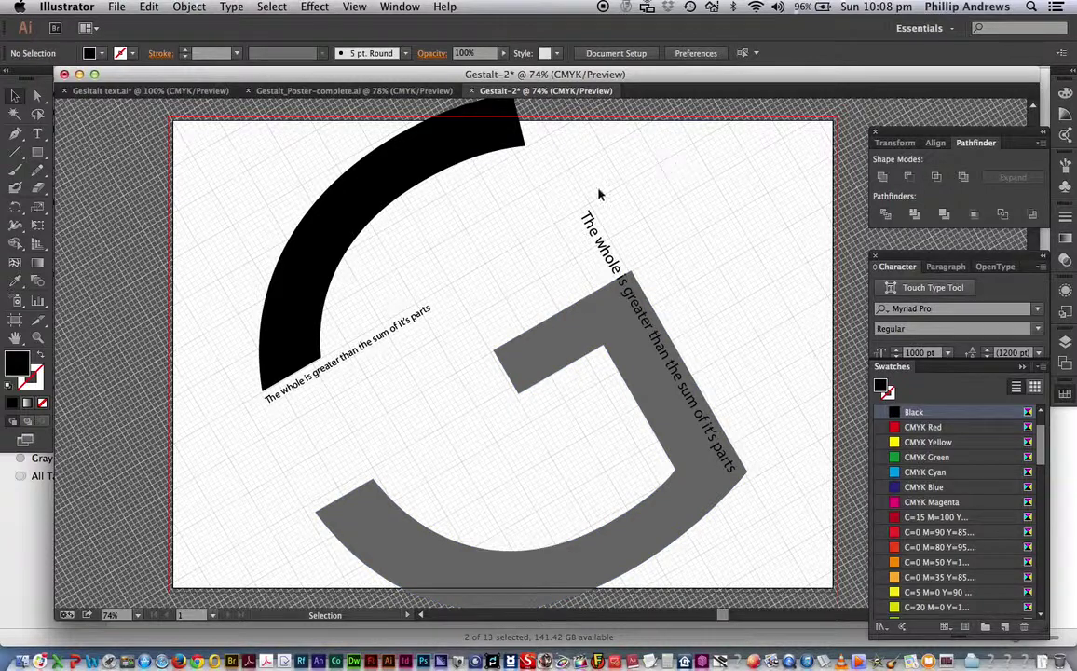
# Step: Draw two small 30°-tilted black squares, about 24.5 × 25 mm, above the G and at the top-left corner
pyautogui.click(38, 153)
pyautogui.moveTo(624, 184); pyautogui.dragTo(676, 197)
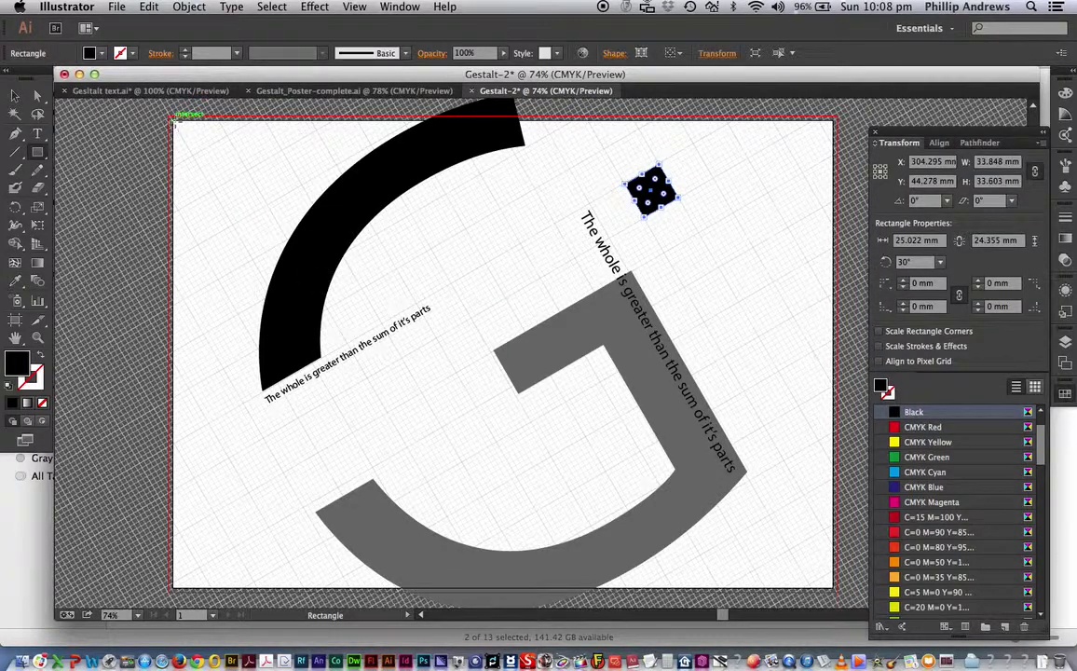
pyautogui.moveTo(173, 117); pyautogui.dragTo(221, 137)
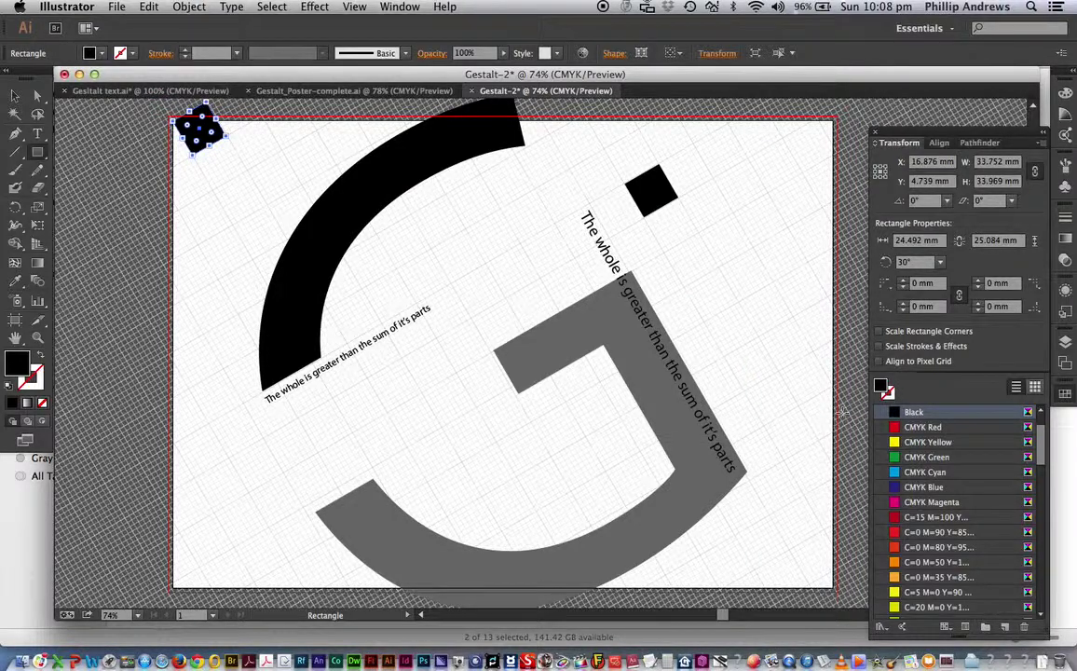
# Step: Bring Gestalt_Poster-complete.ai to the front and move the Transform panel aside
pyautogui.click(306, 93)
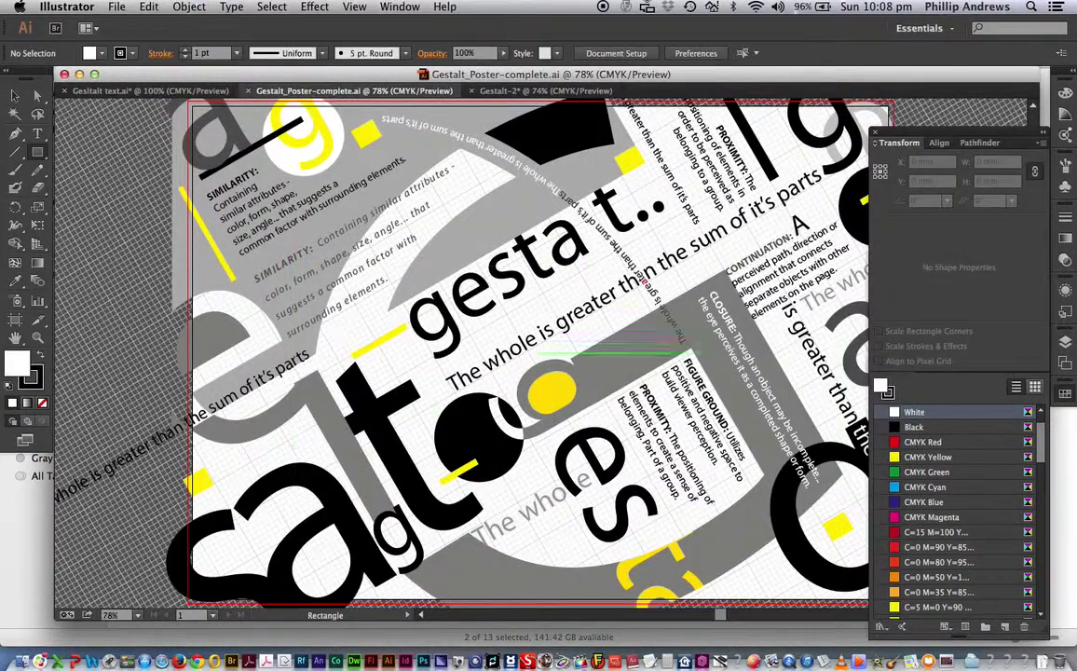
pyautogui.moveTo(896, 131); pyautogui.dragTo(922, 121)
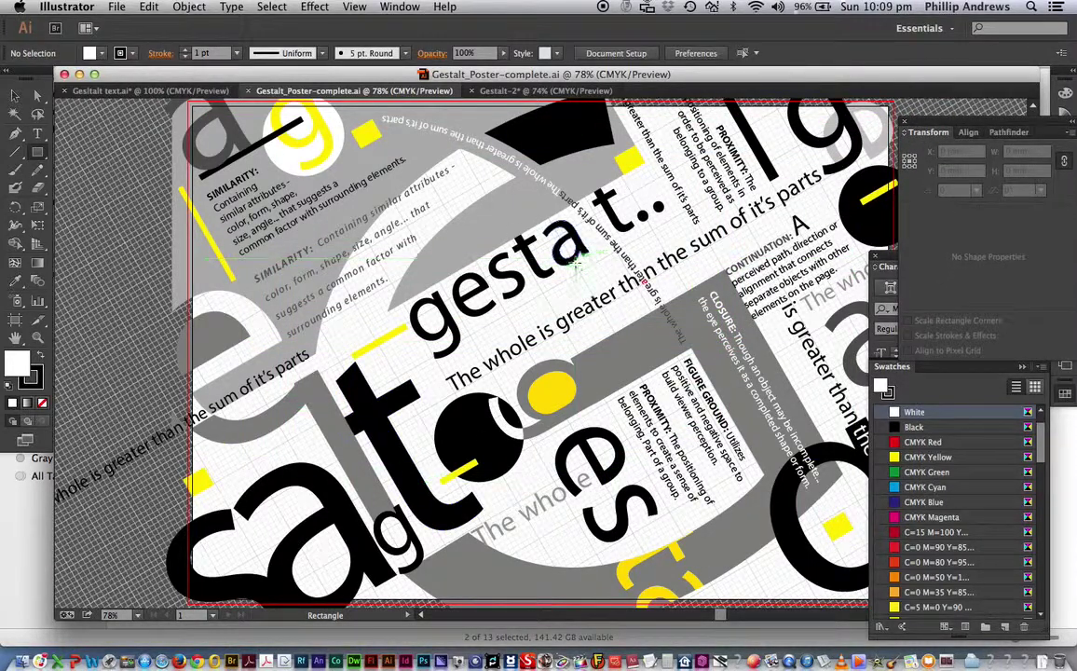